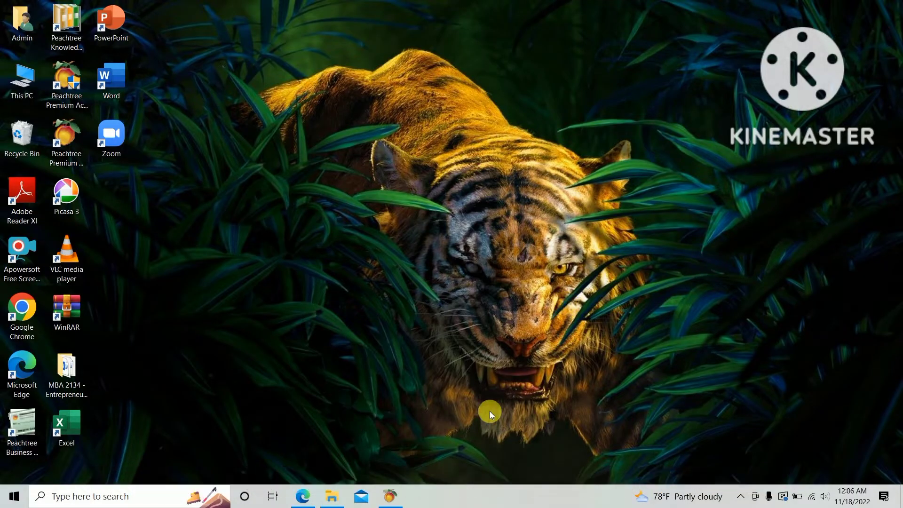
Bring up the CBA 2020 Paper 2 PDF at question 9's accounts receivable balances table.
left_click(303, 496)
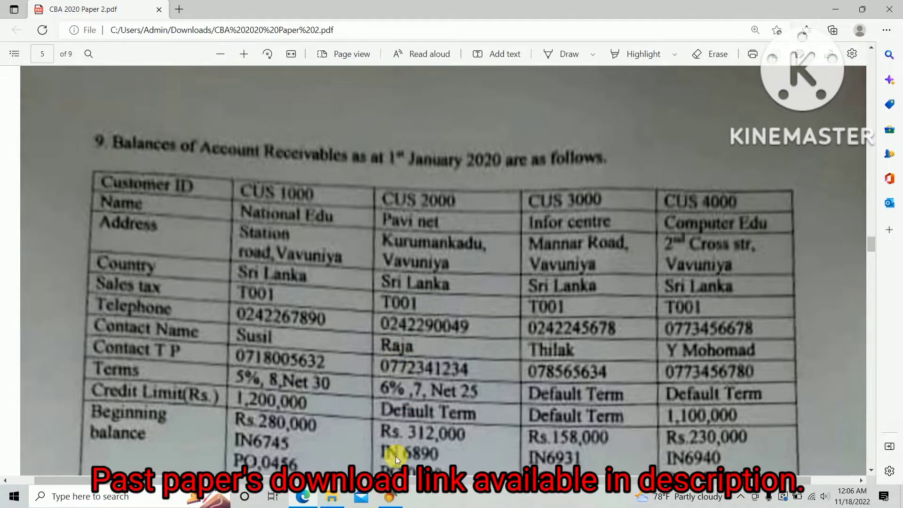
In Peachtree, start a New Customer record from Customers & Sales.
left_click(391, 497)
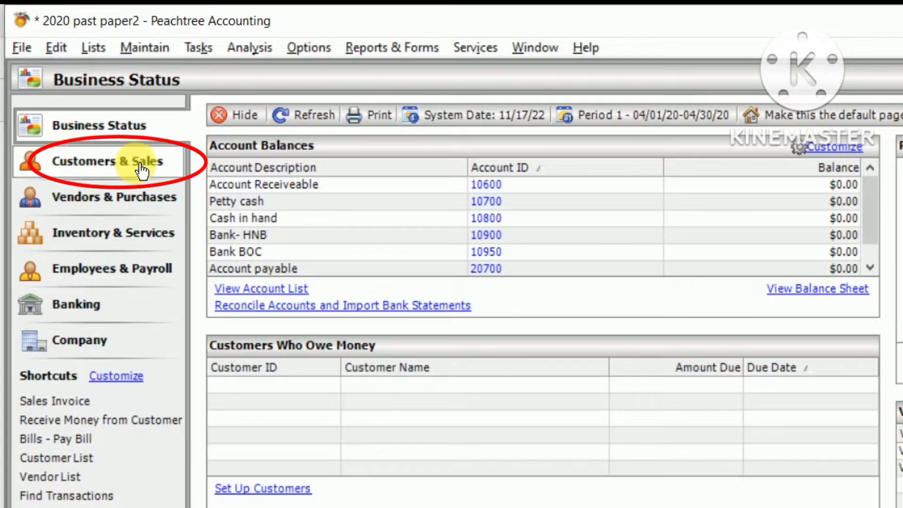
left_click(139, 164)
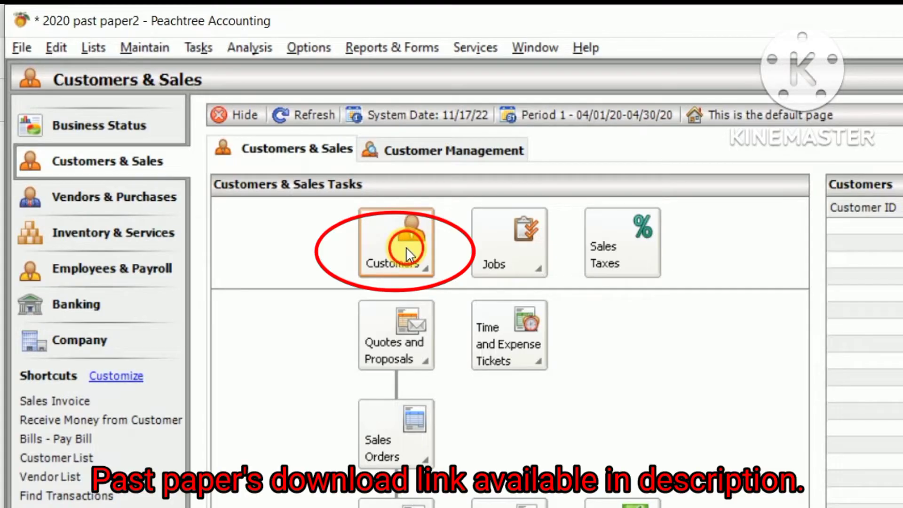
left_click(406, 248)
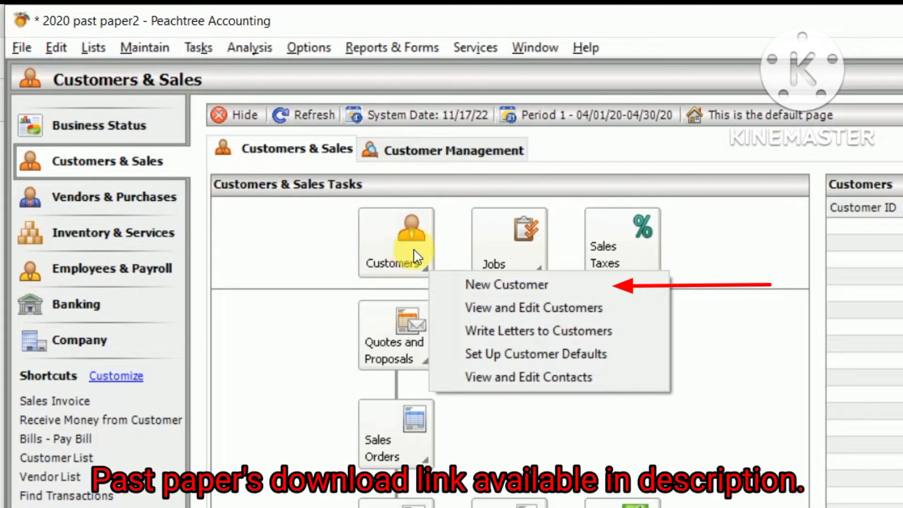
left_click(486, 282)
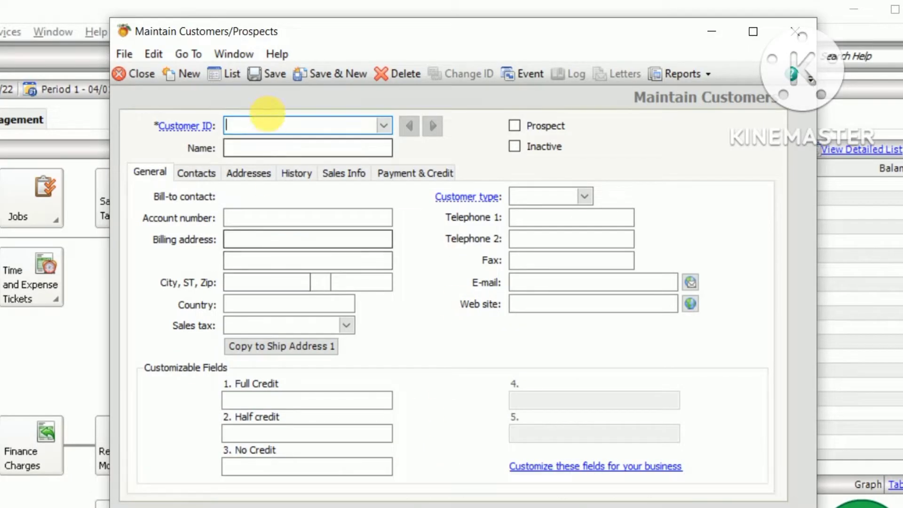
Enter Customer ID CUS1000 and name National Edu, checking them against the past paper.
key("alt+Tab")
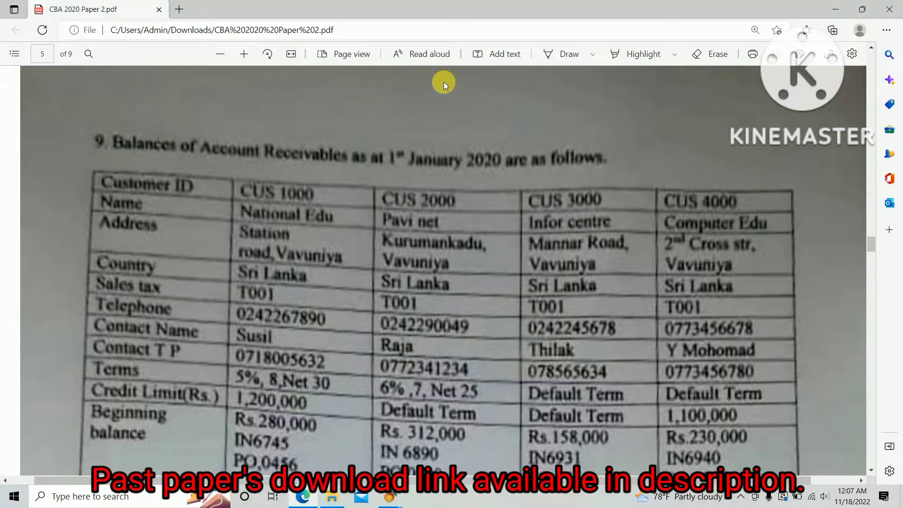
key("alt+Tab")
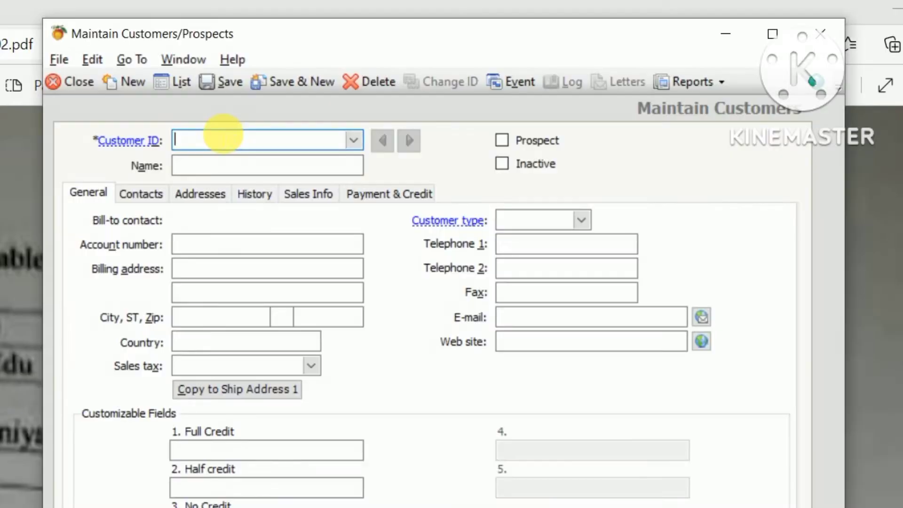
type("CUS1000")
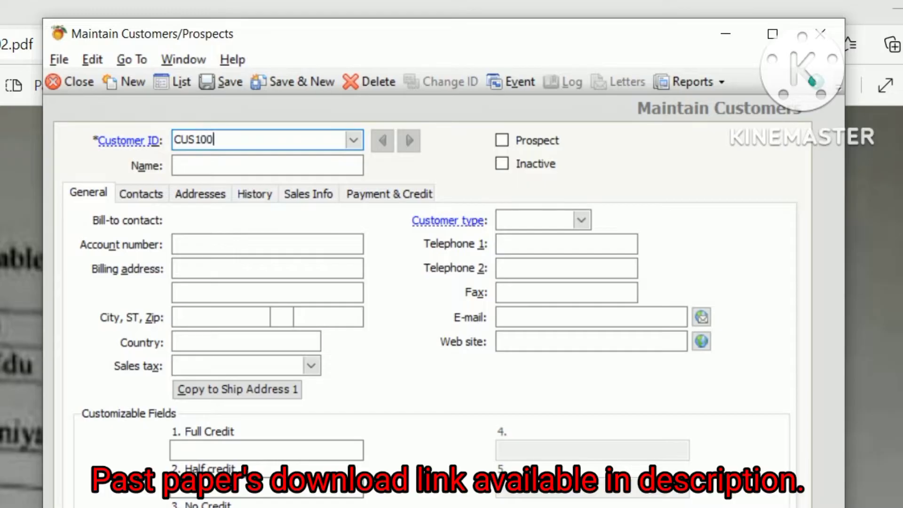
key("Tab")
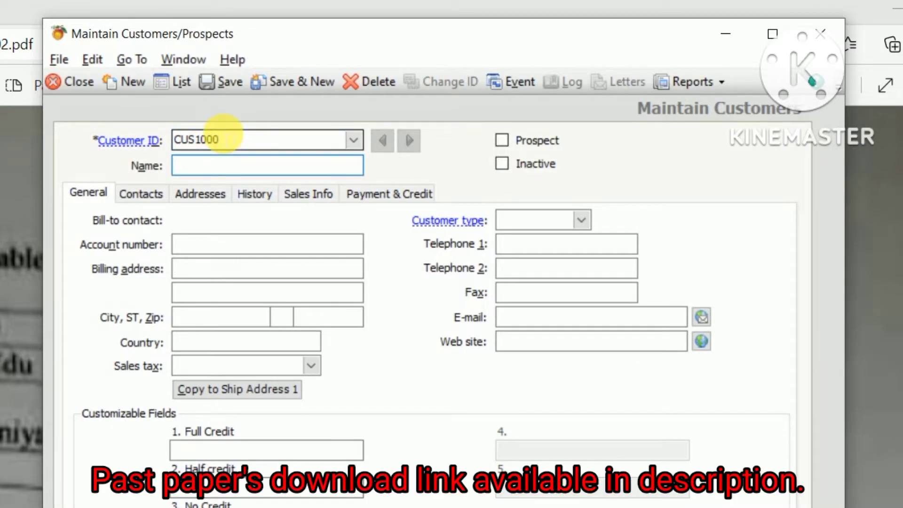
key("alt+Tab")
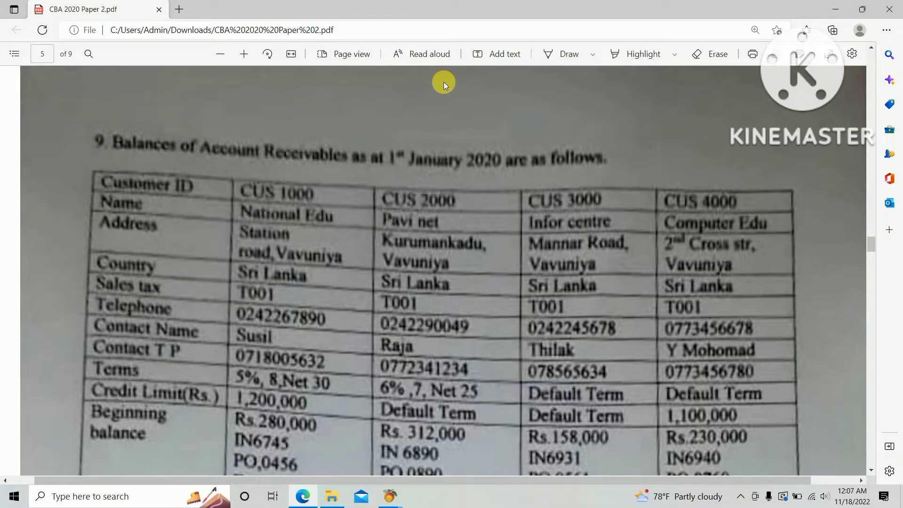
key("alt+Tab")
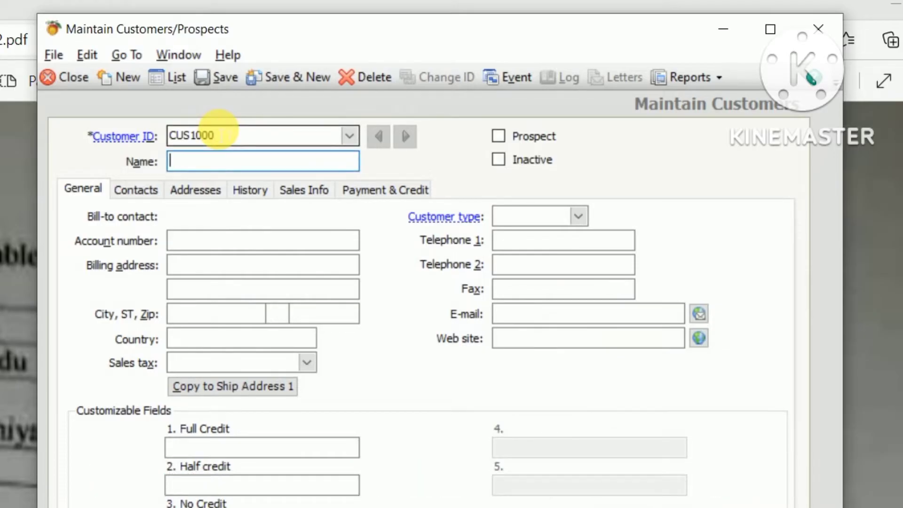
type("National")
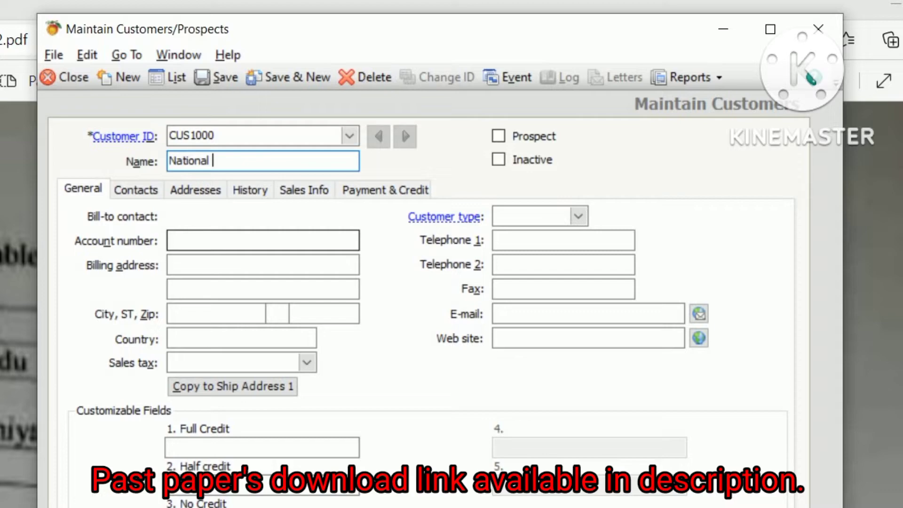
type("Edu")
key("Tab")
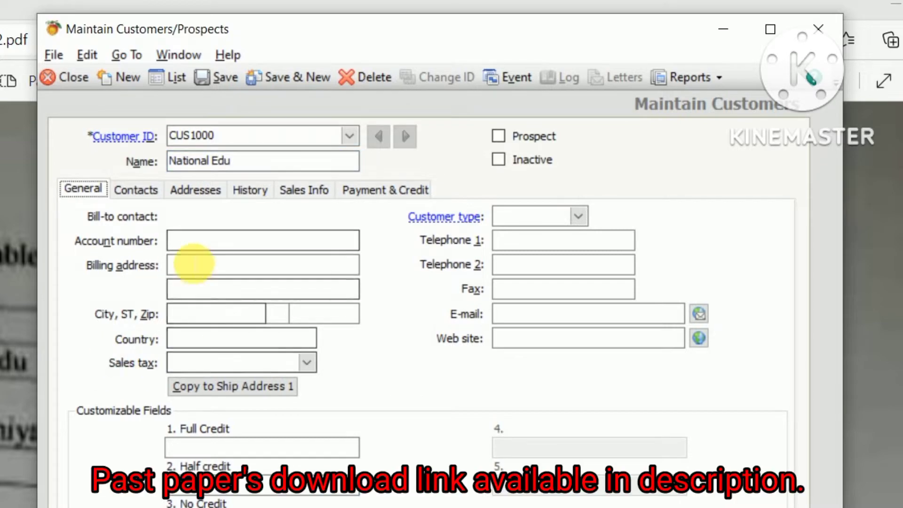
key("alt+Tab")
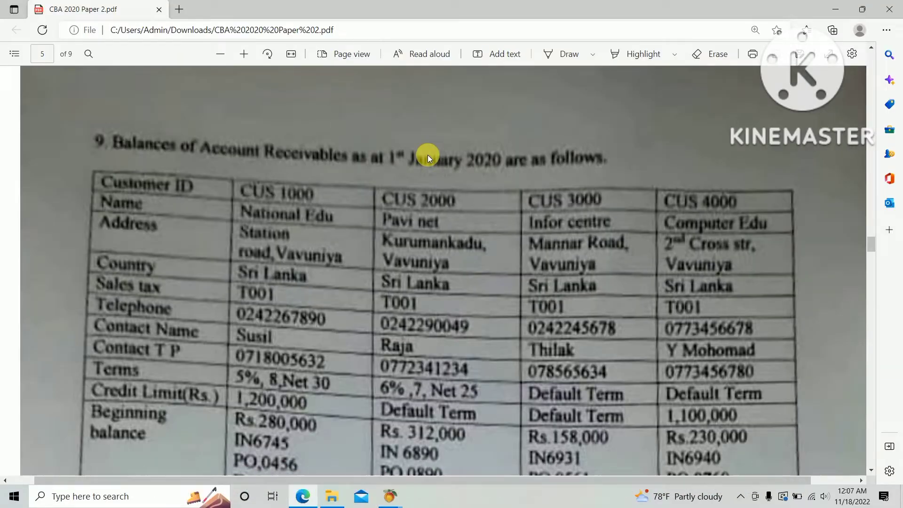
key("alt+Tab")
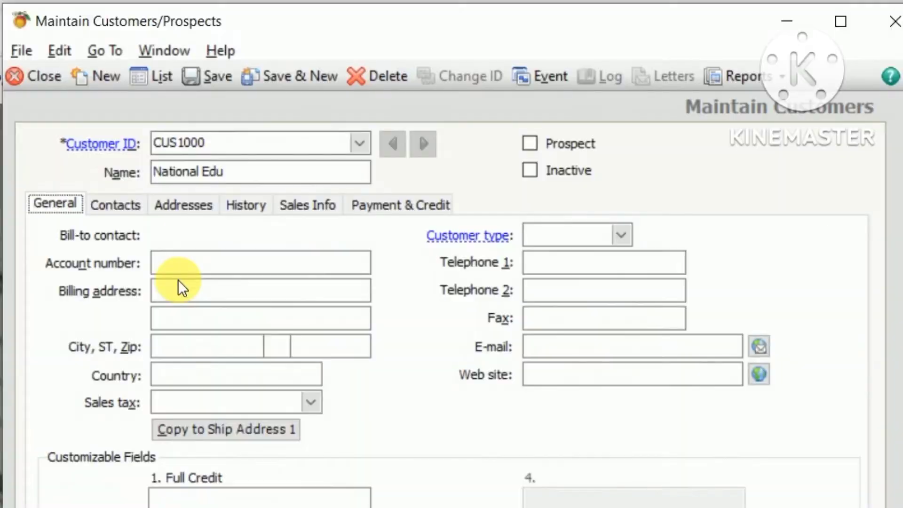
left_click(204, 290)
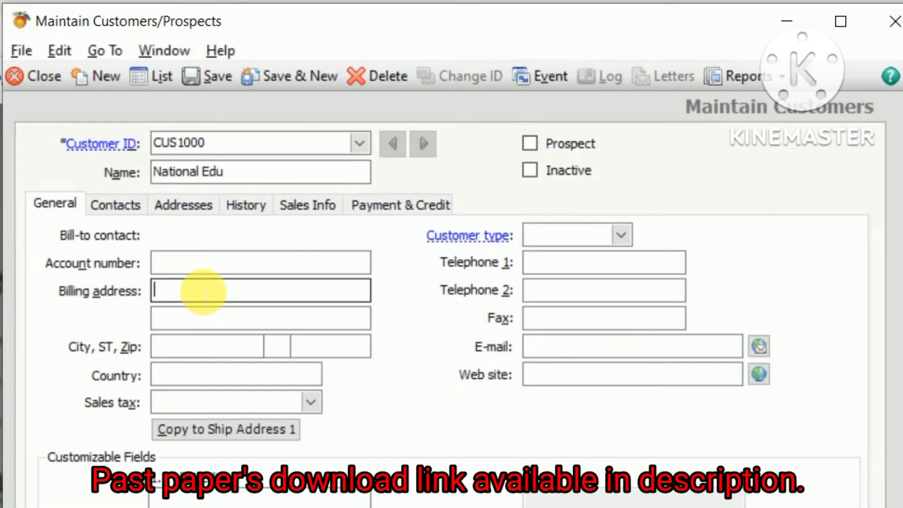
type("Sta")
type("tion roa")
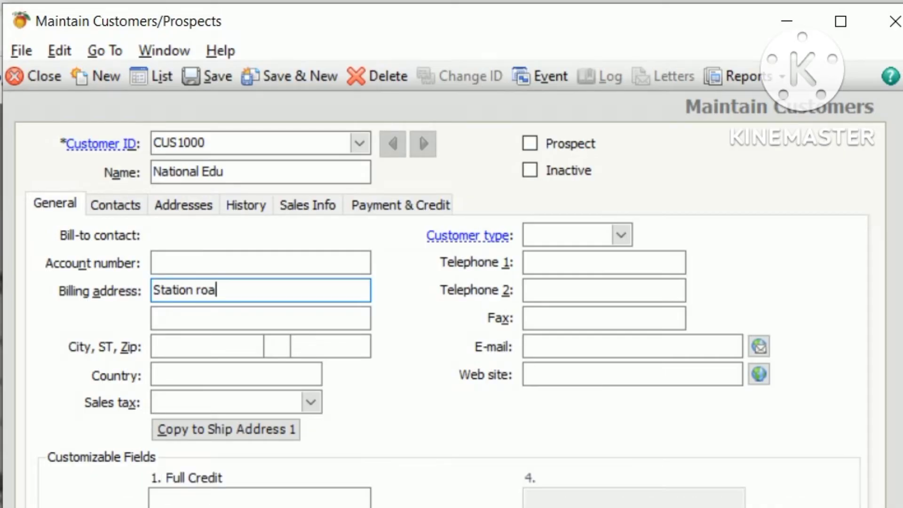
type(",")
key("Tab")
type("Vavuniy")
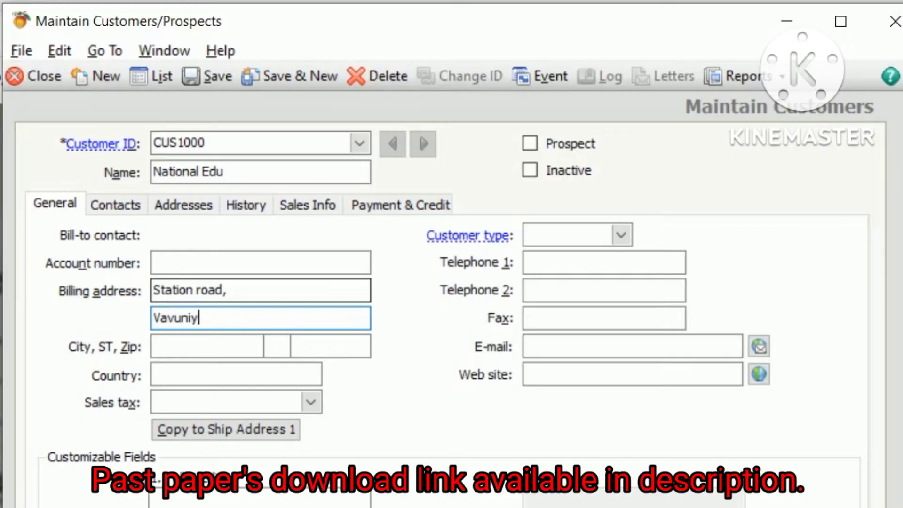
type("a")
key("Tab")
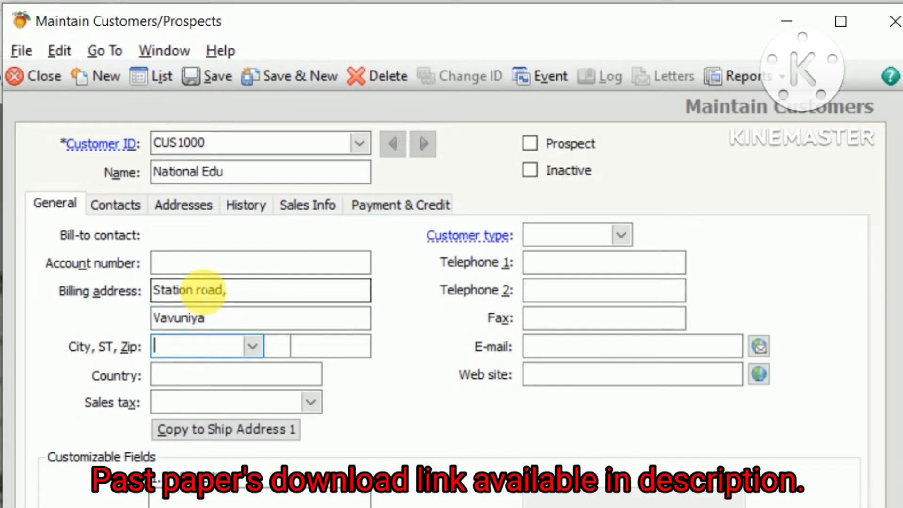
key("Tab")
key("Tab")
key("Tab")
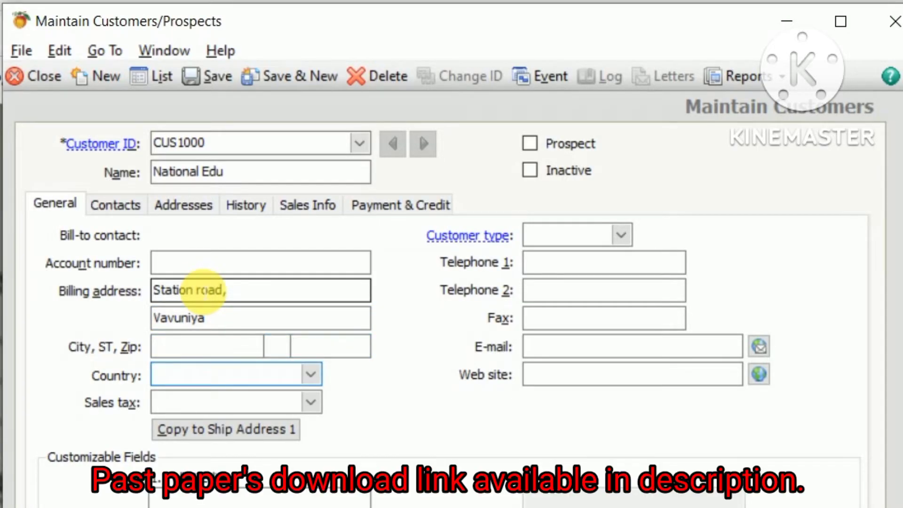
type("Srilanka")
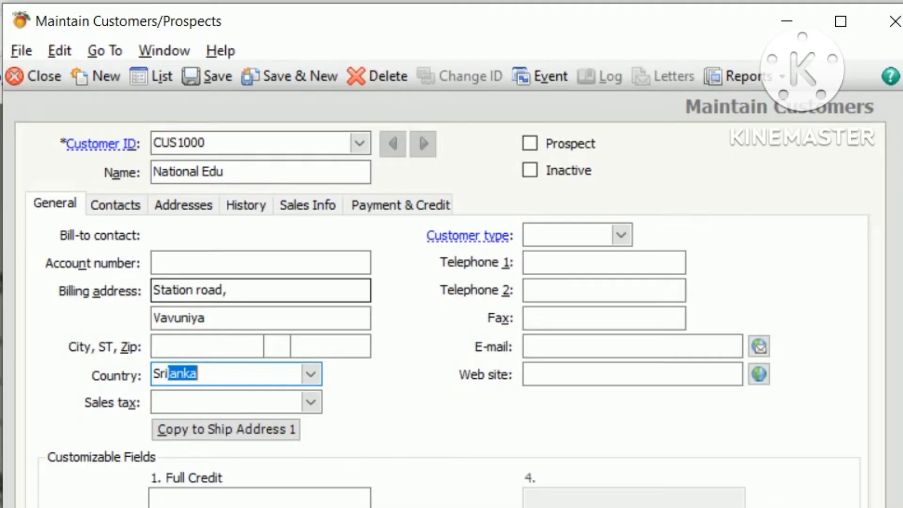
key("Tab")
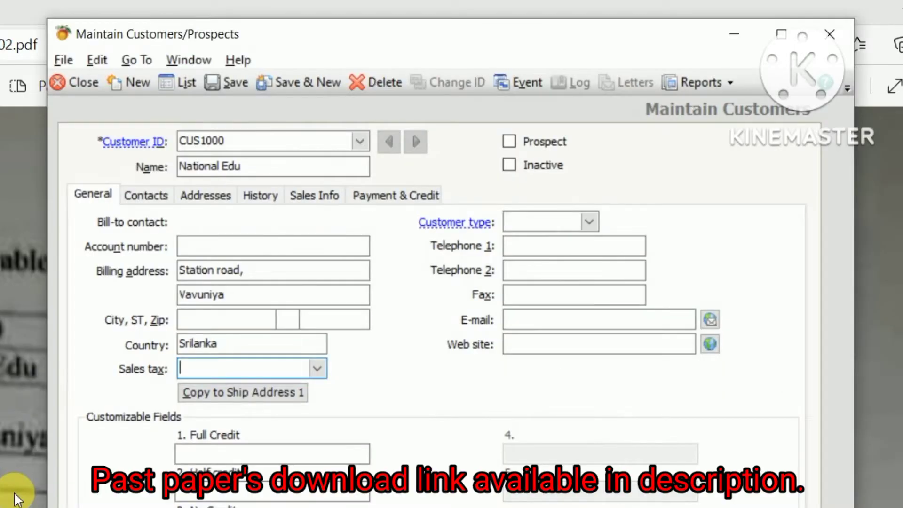
type("T001")
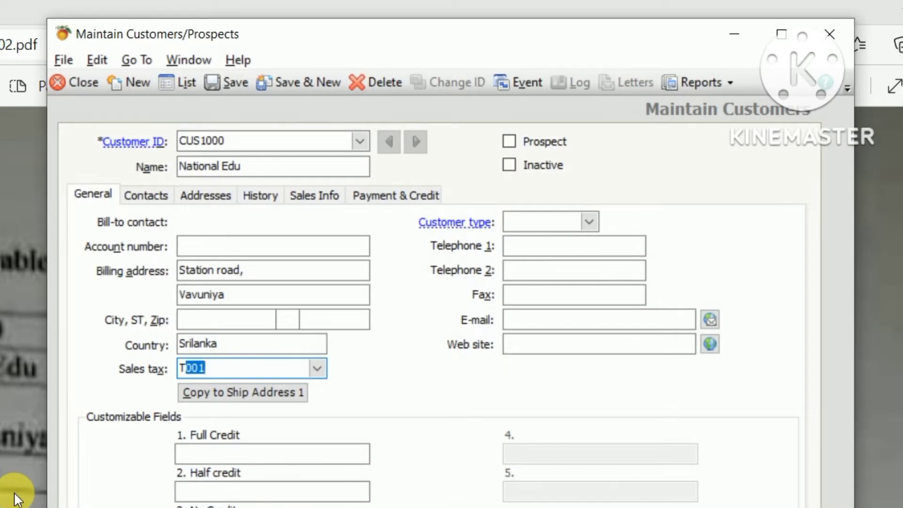
type("001")
key("Tab")
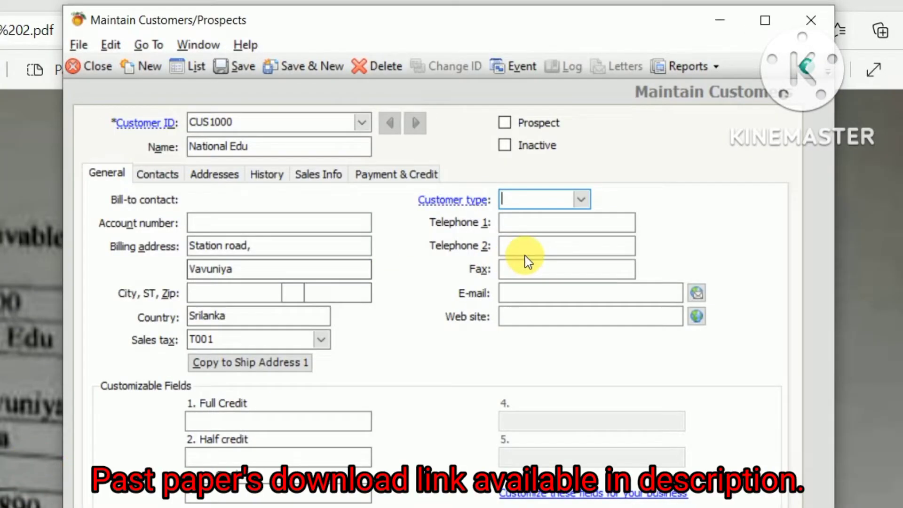
left_click(543, 223)
type("02")
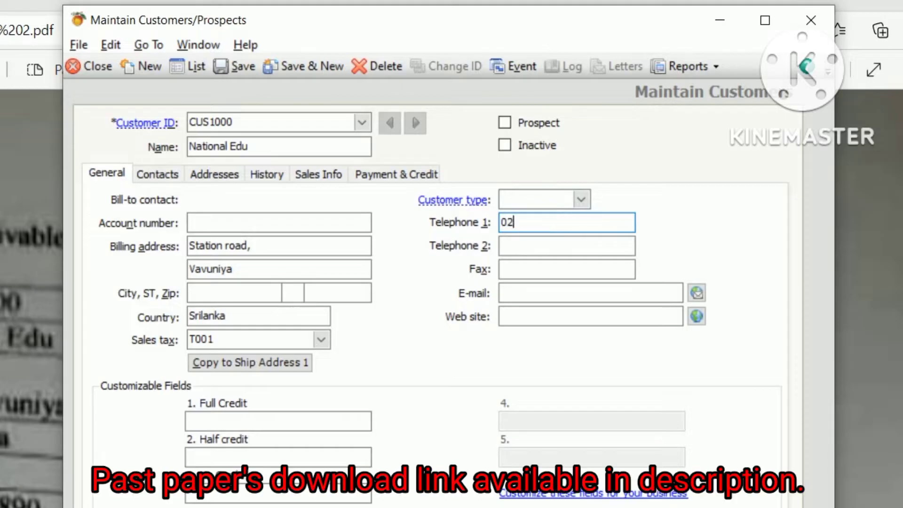
type("4226")
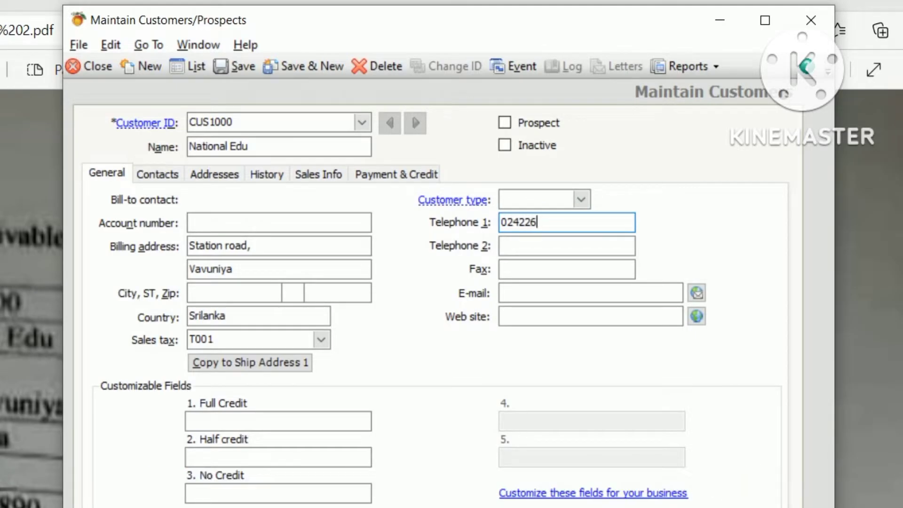
type("7890")
key("Tab")
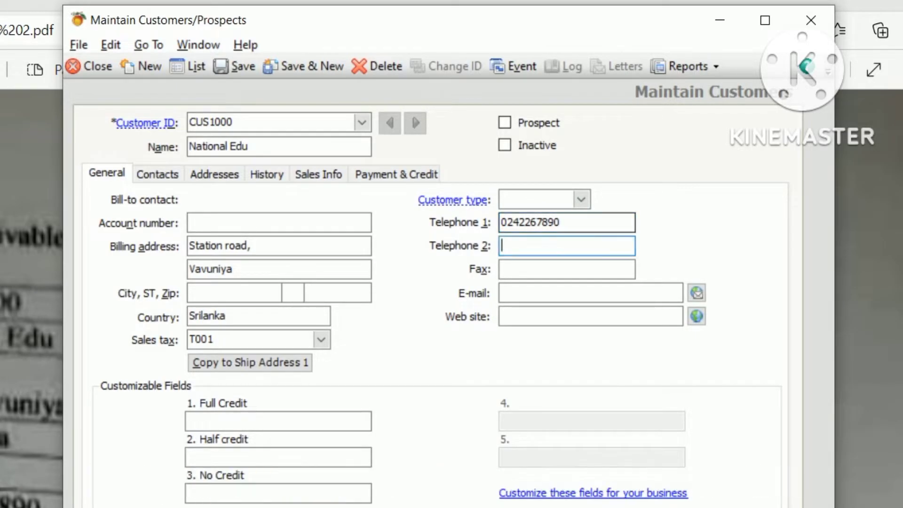
left_click(156, 174)
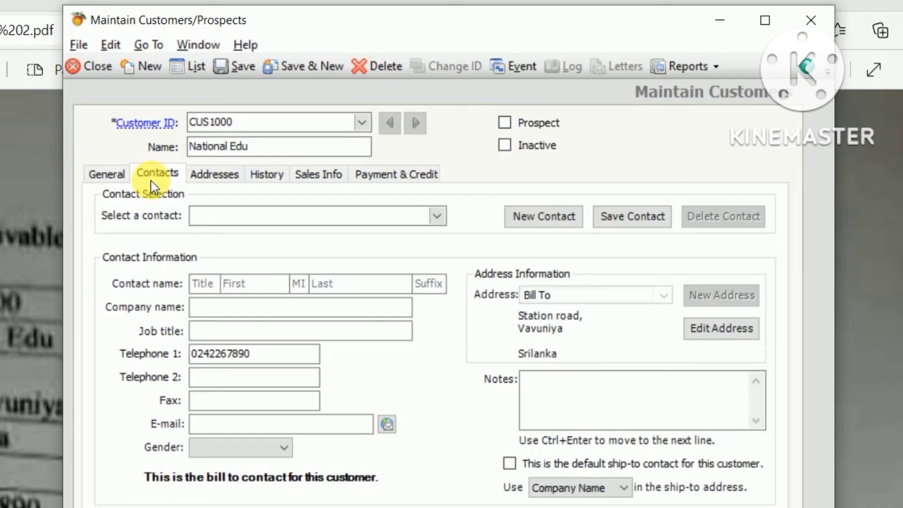
left_click(204, 283)
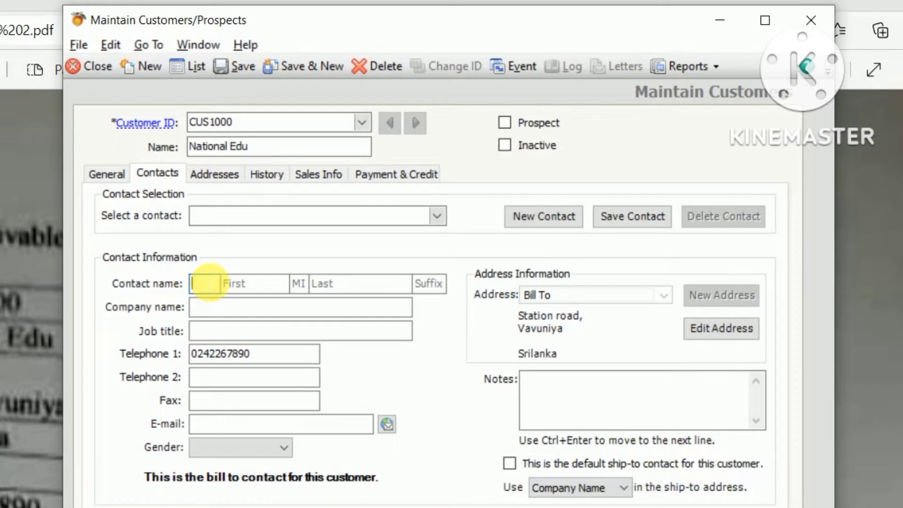
type("Mr")
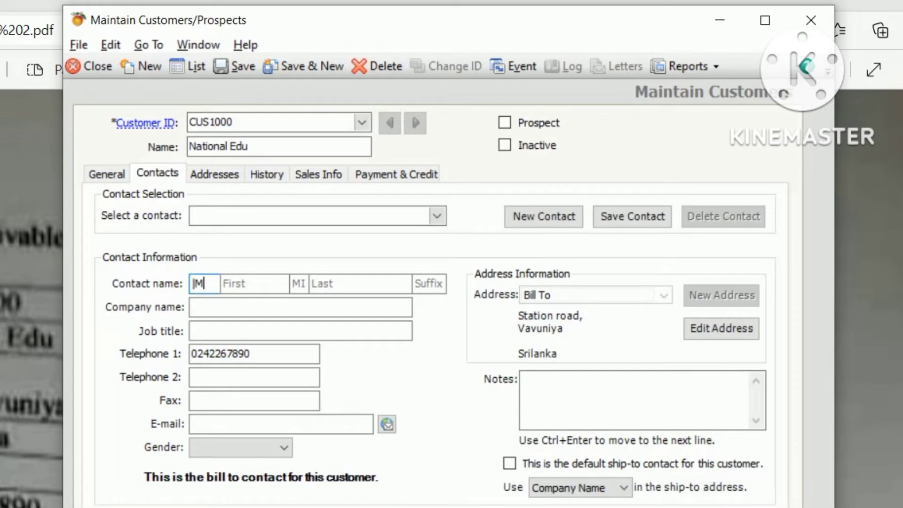
key("BackSpace")
type("m")
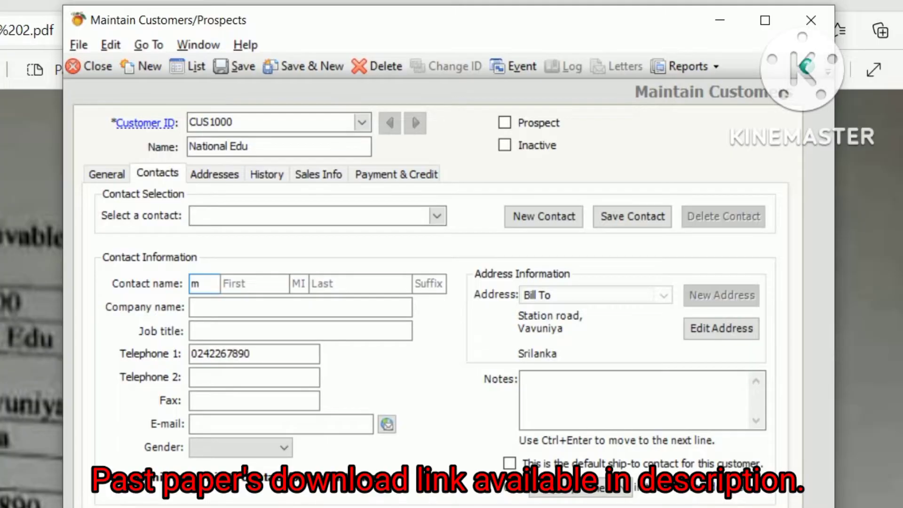
key("BackSpace")
type("Mr")
key("Tab")
type("S")
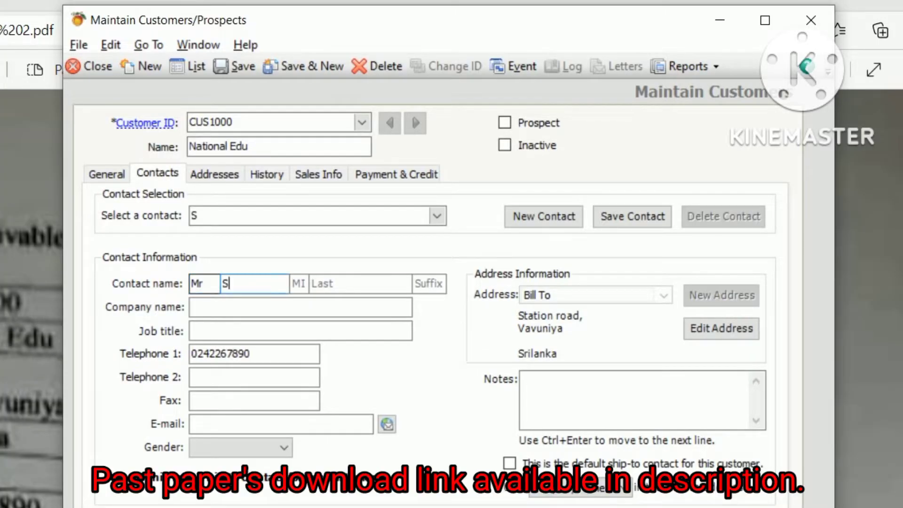
type("usil")
key("Tab")
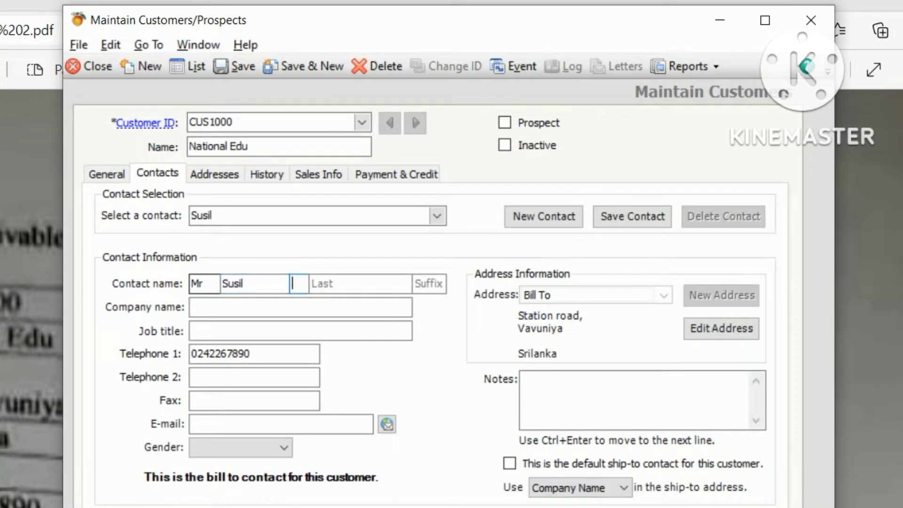
left_click(254, 377)
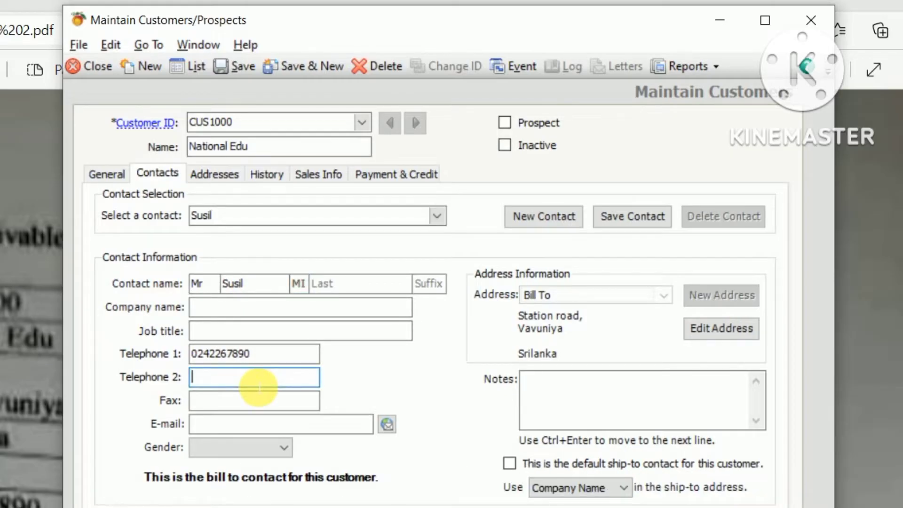
type("071")
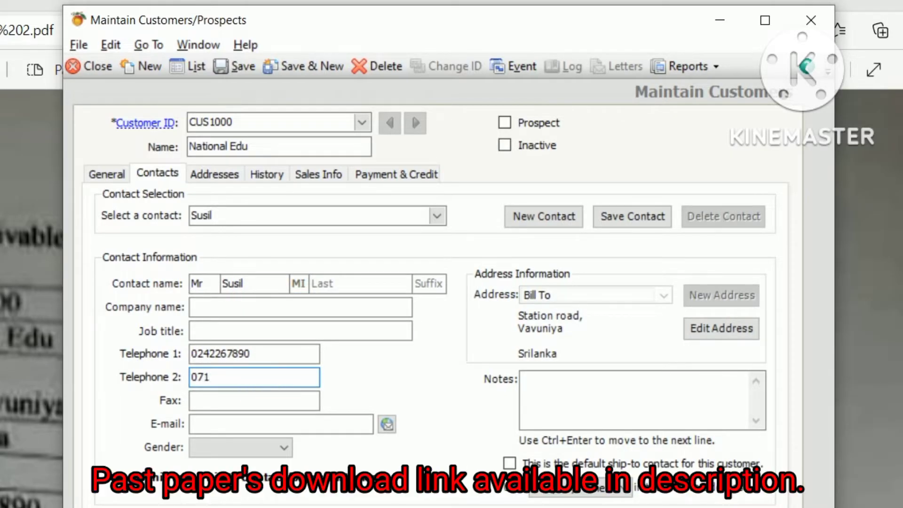
type("800")
type("5632")
key("Tab")
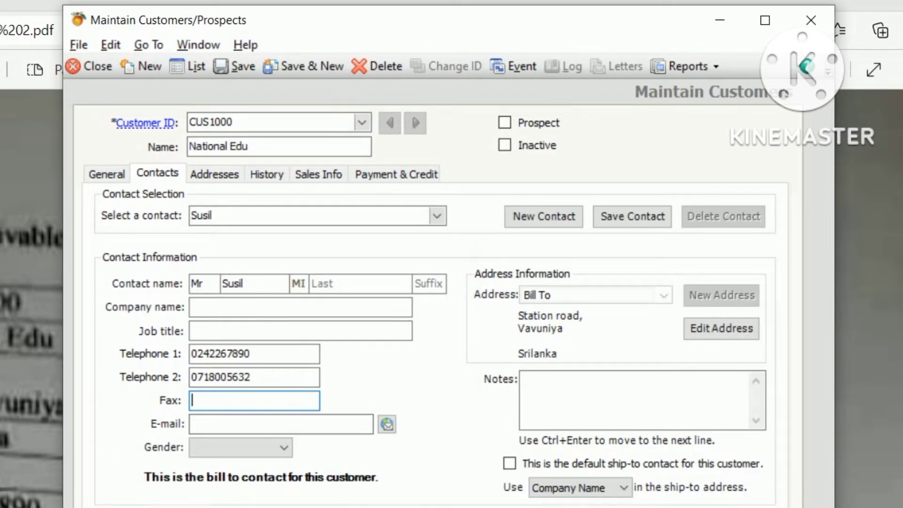
key("alt+Tab")
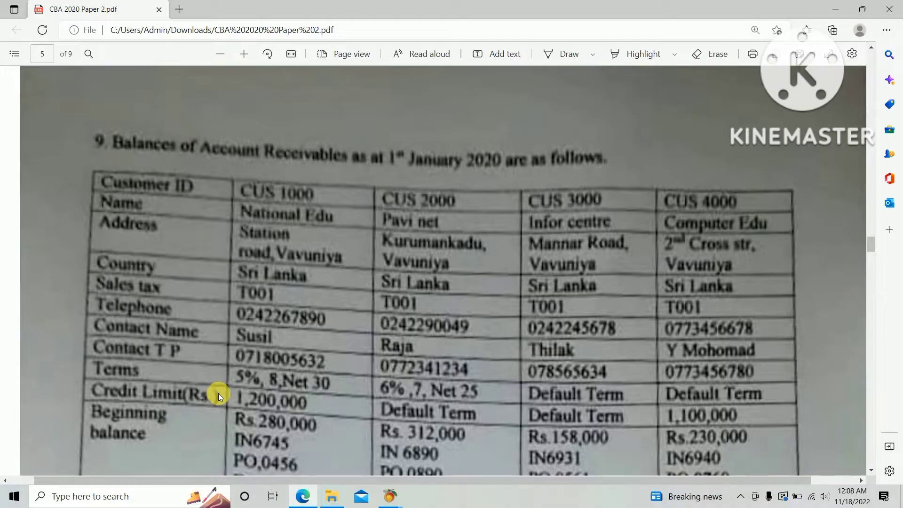
key("alt+Tab")
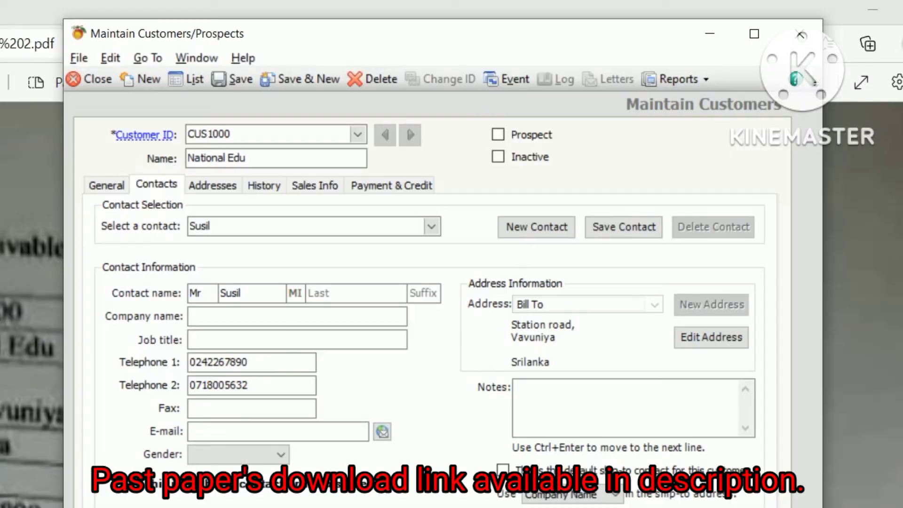
left_click(391, 191)
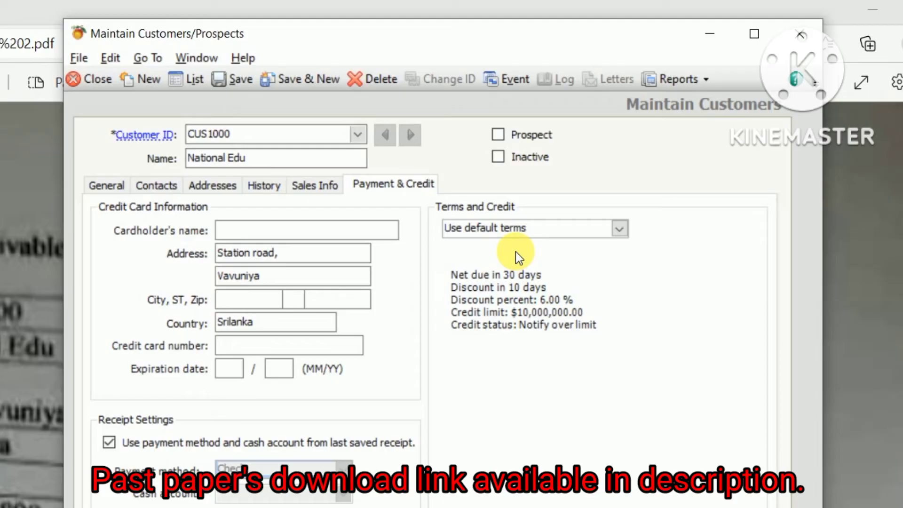
Customize CUS1000's terms to 5% discount in 8 days, 1,200,000 credit limit, and save.
left_click(619, 228)
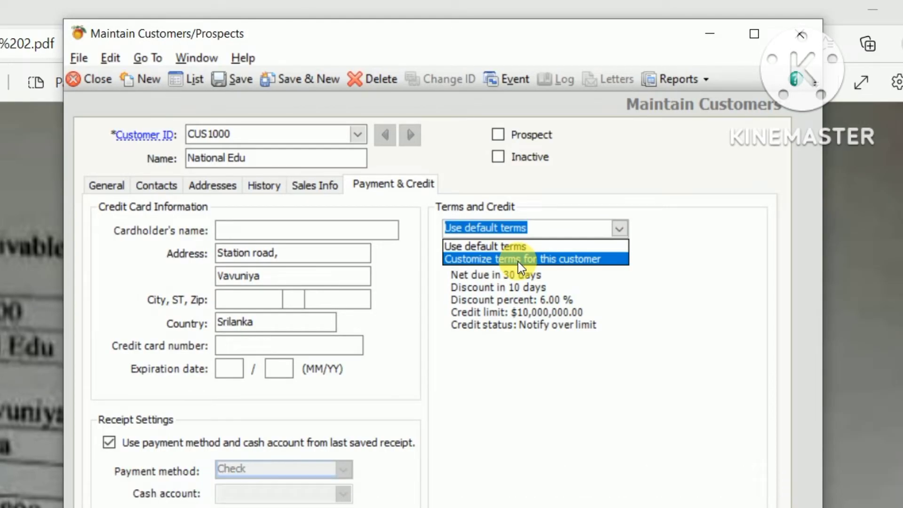
left_click(517, 260)
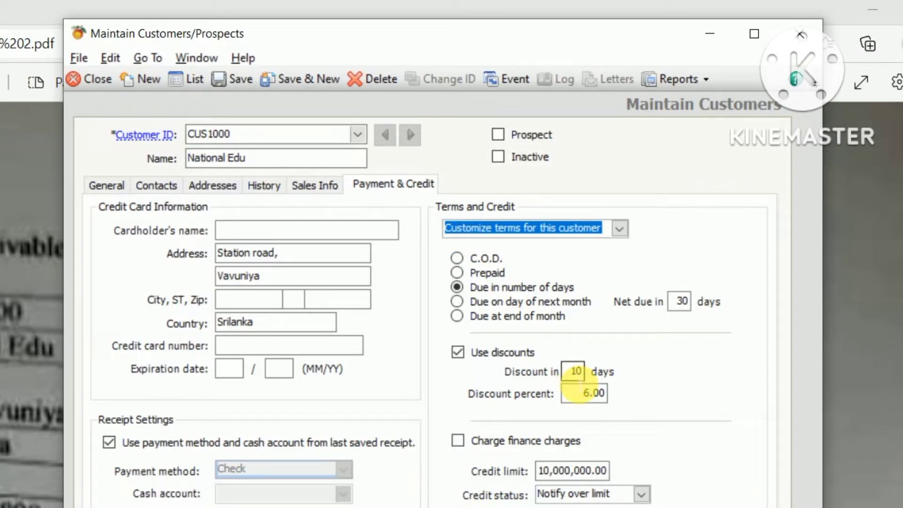
double_click(586, 393)
type("5")
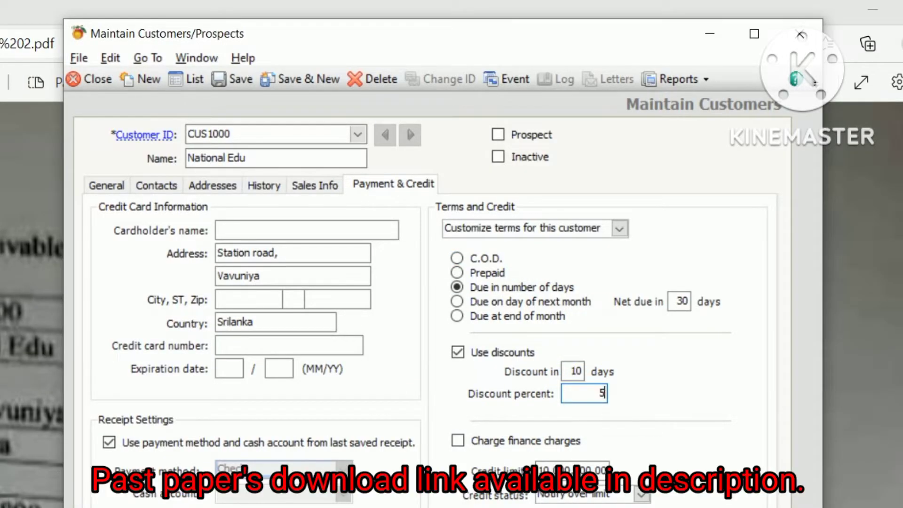
left_click(573, 371)
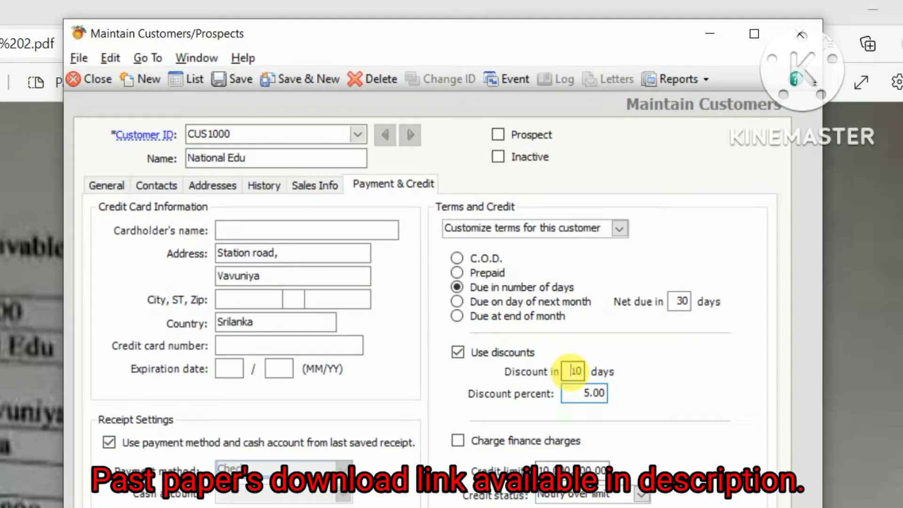
double_click(573, 371)
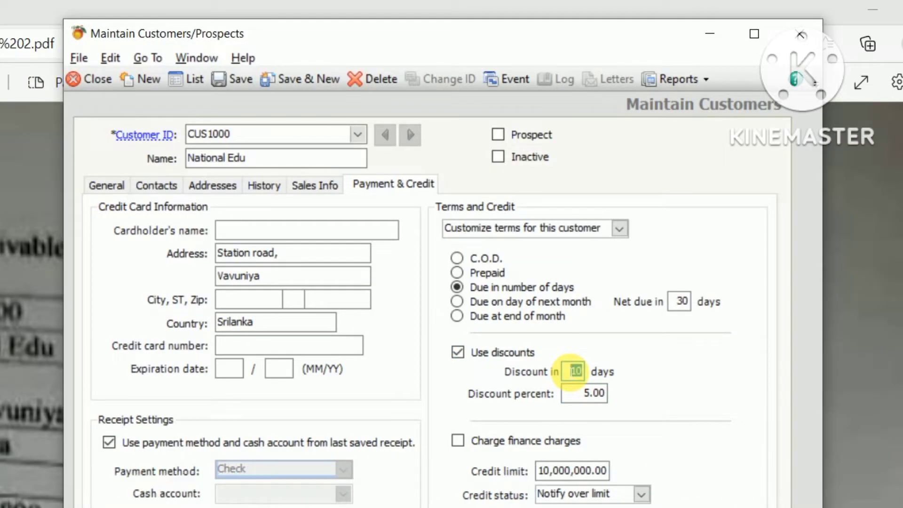
type("8")
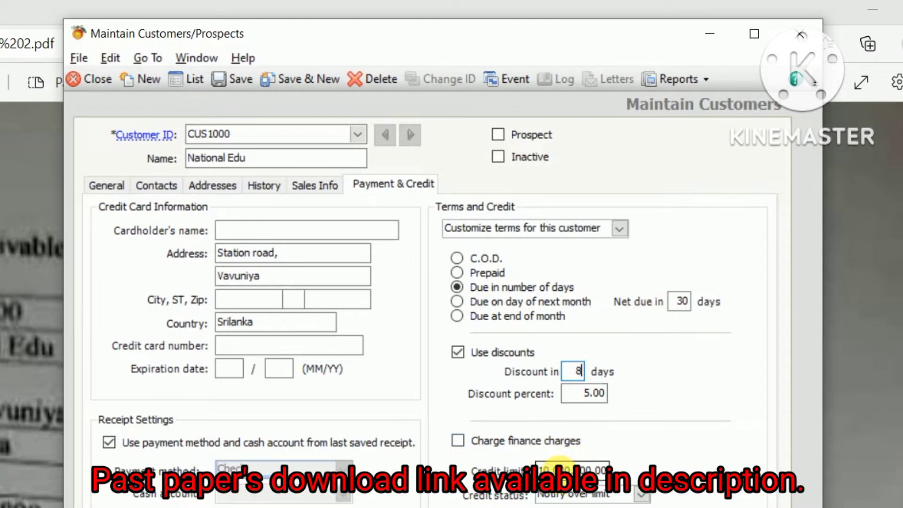
double_click(565, 469)
type("12")
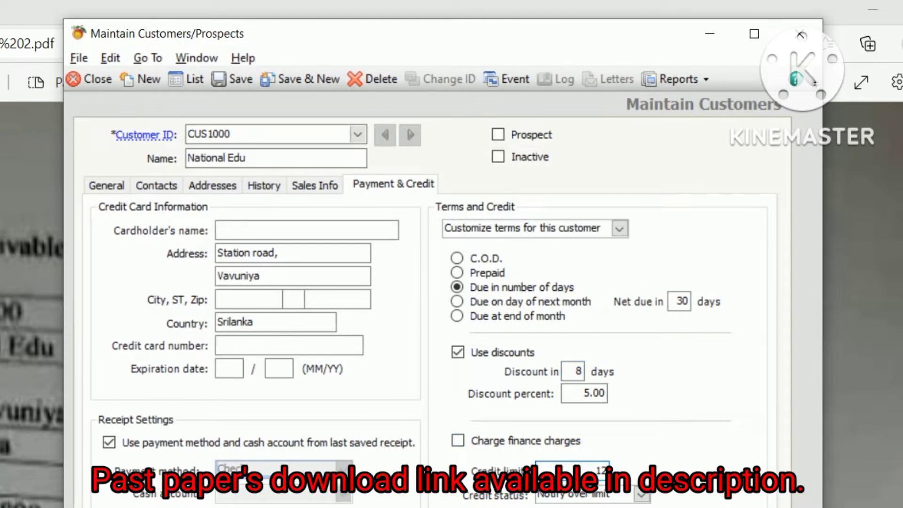
type("000000.00")
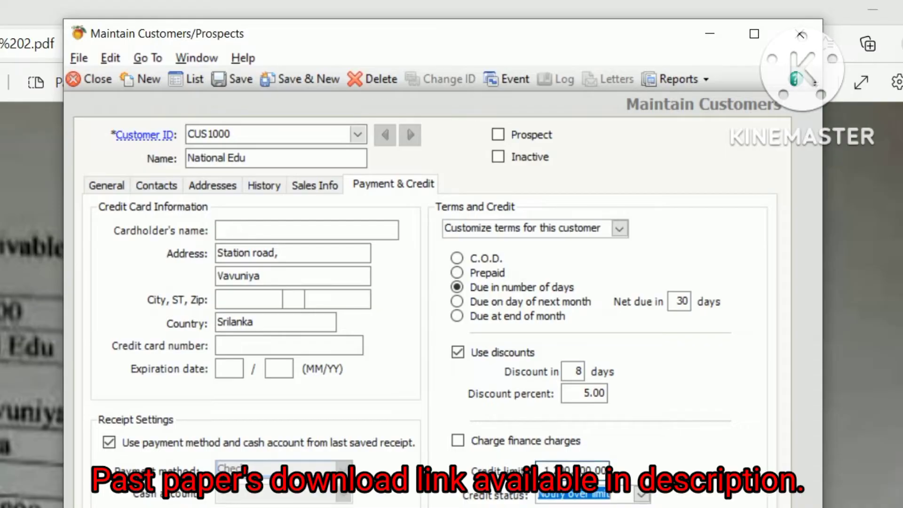
key("Tab")
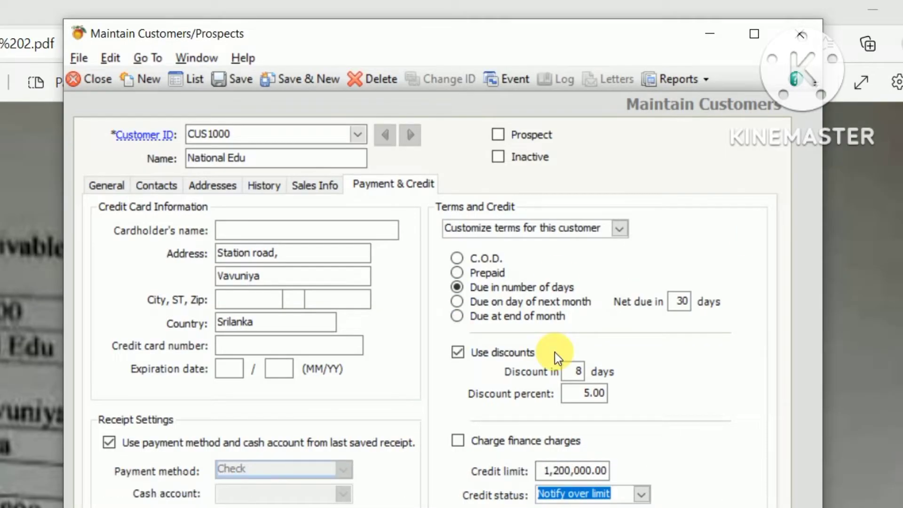
left_click(243, 80)
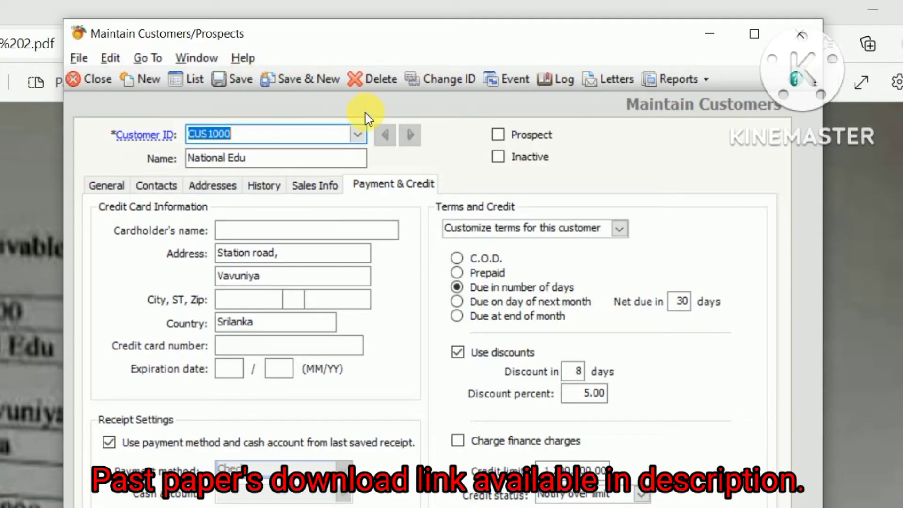
Open Customer Beginning Balances from the History tab and enter invoice number IN6745.
left_click(266, 189)
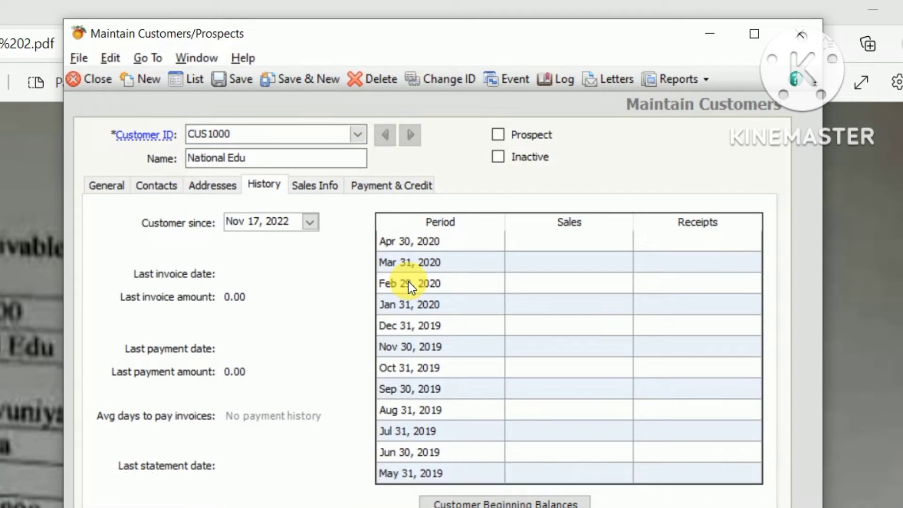
left_click(496, 502)
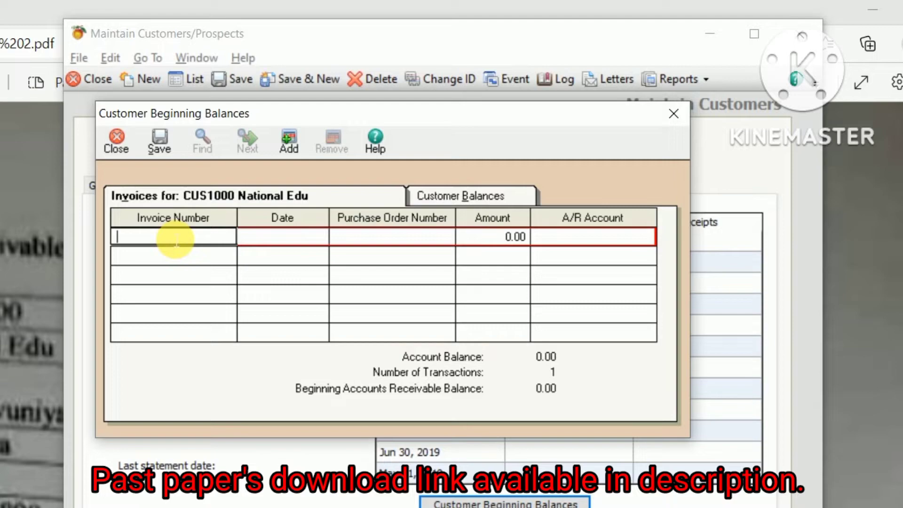
type("\\In")
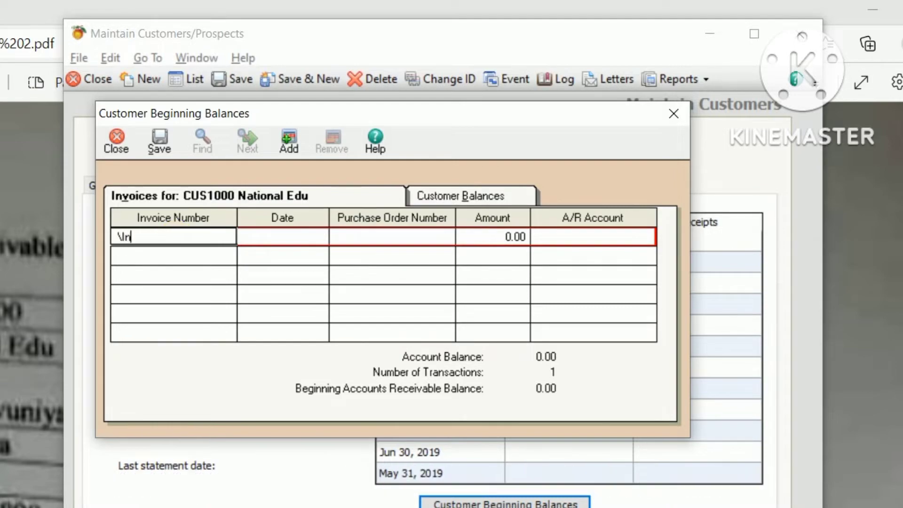
key("BackSpace")
key("BackSpace")
key("BackSpace")
type("IN")
type("67")
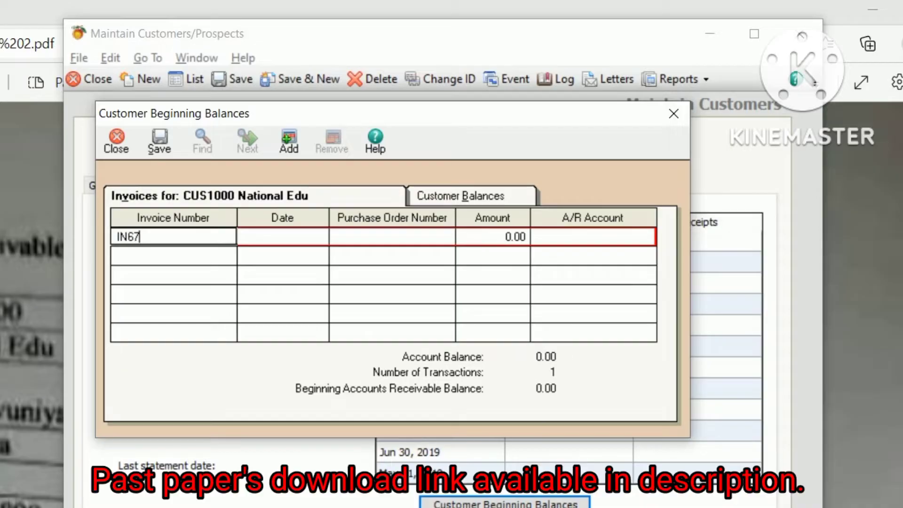
type("45")
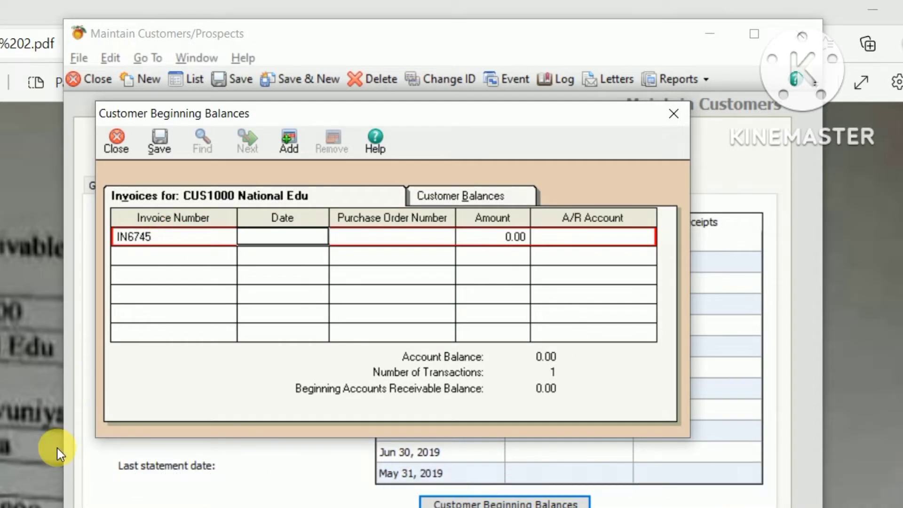
left_click(58, 448)
scroll(283, 354, "down", 1)
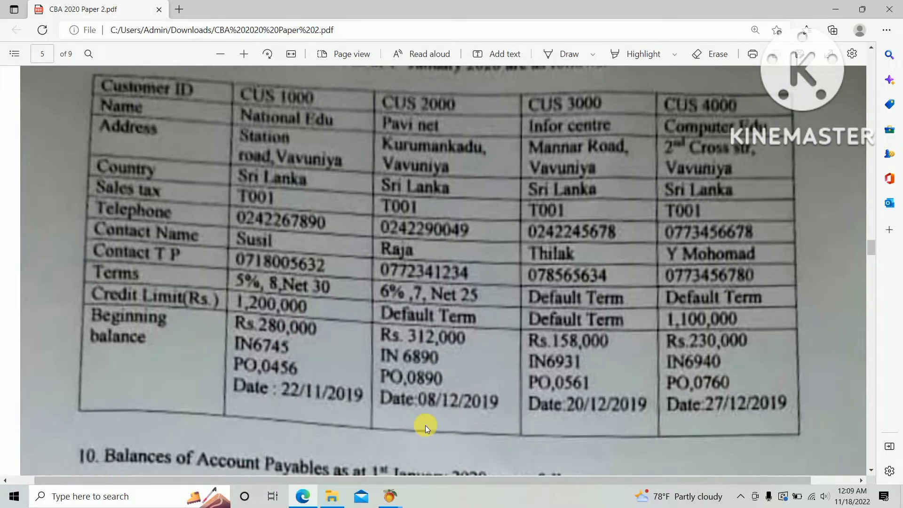
left_click(393, 496)
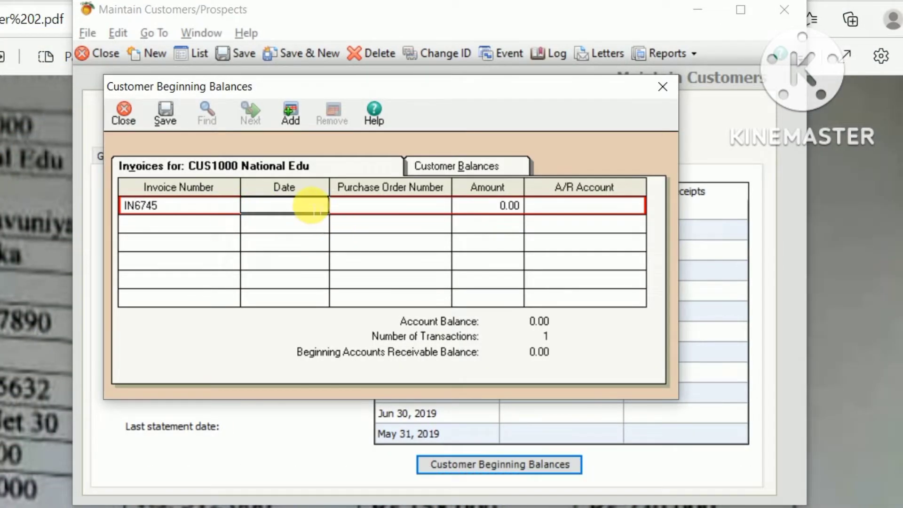
Date invoice IN6745 Nov 22, 2019 using the calendar.
left_click(311, 207)
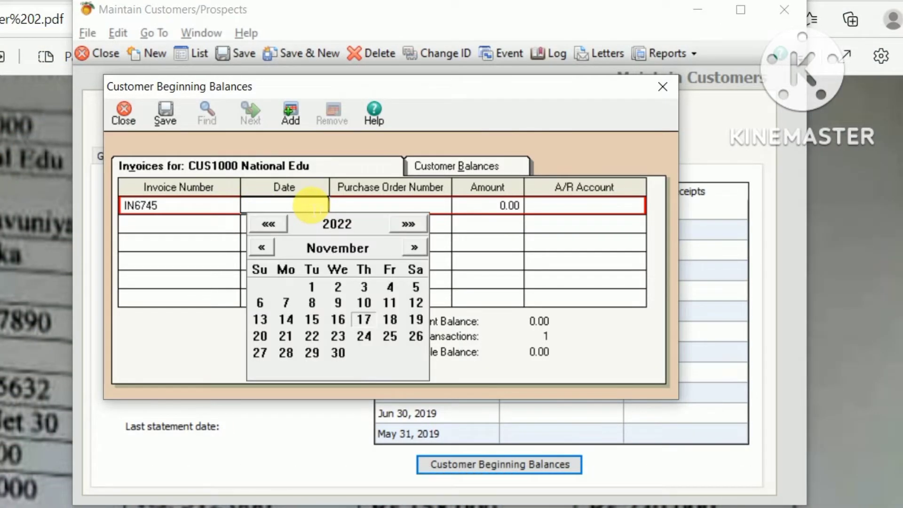
left_click(271, 223)
left_click(271, 224)
left_click(271, 223)
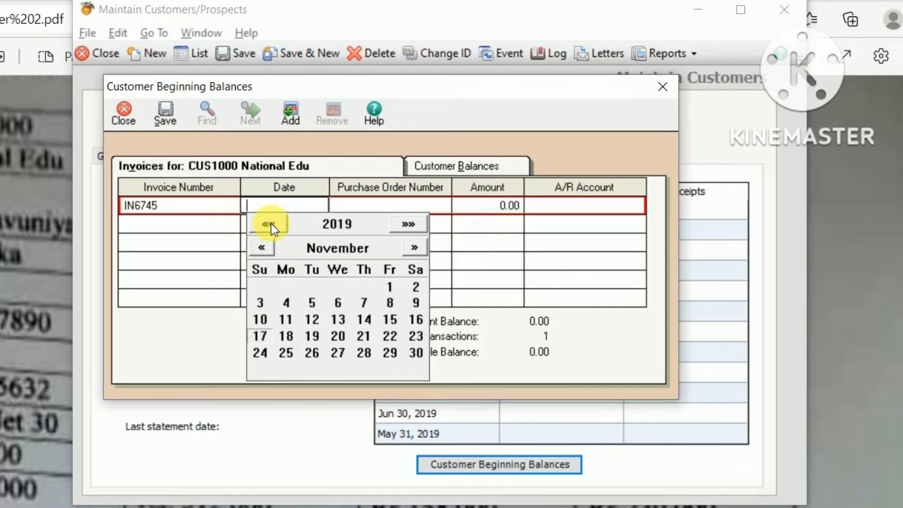
left_click(408, 225)
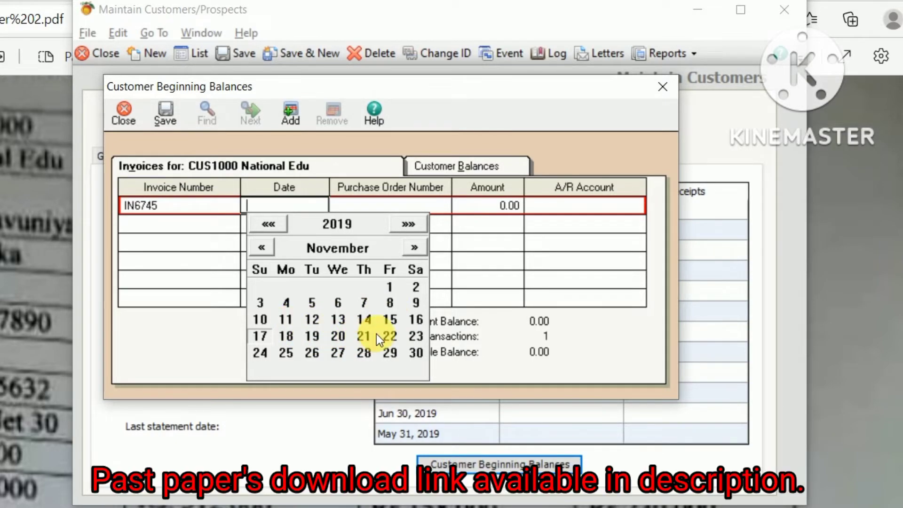
left_click(391, 338)
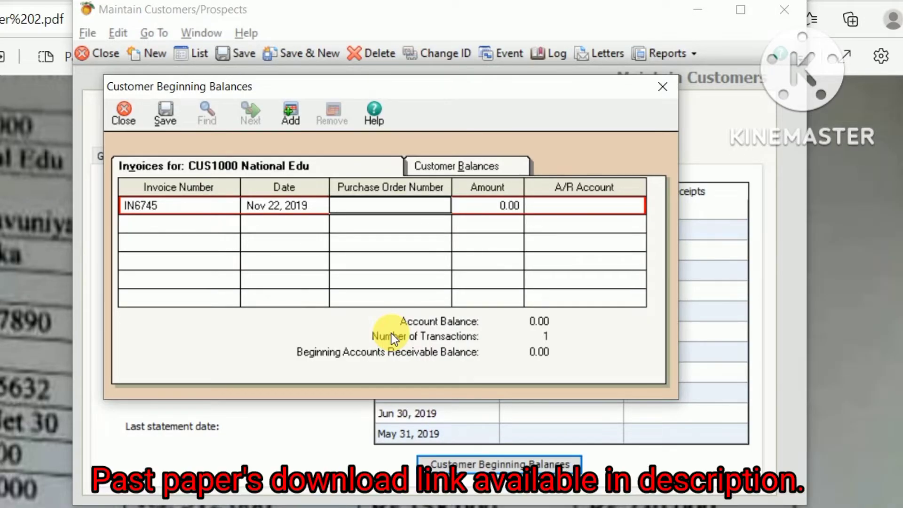
type("PO045")
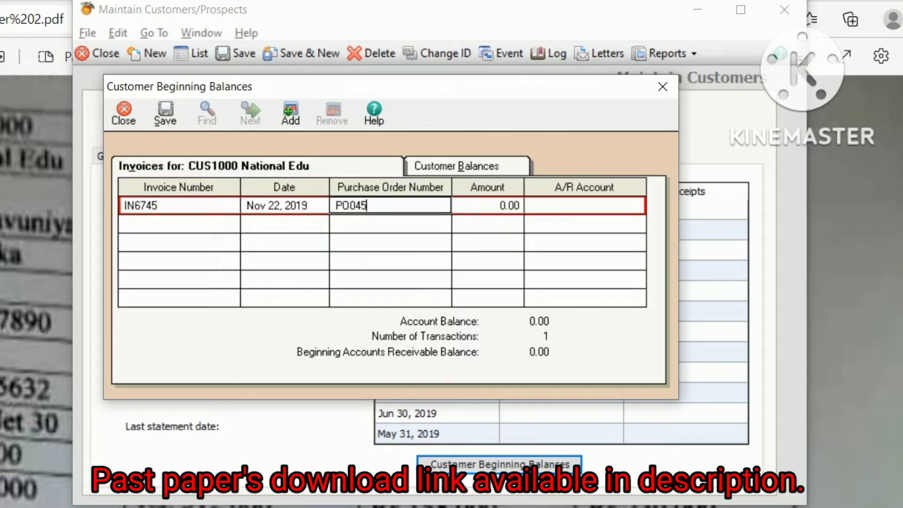
type("6")
Enter PO0456, amount 280,000 and A/R account 10600, then save and close.
key("Tab")
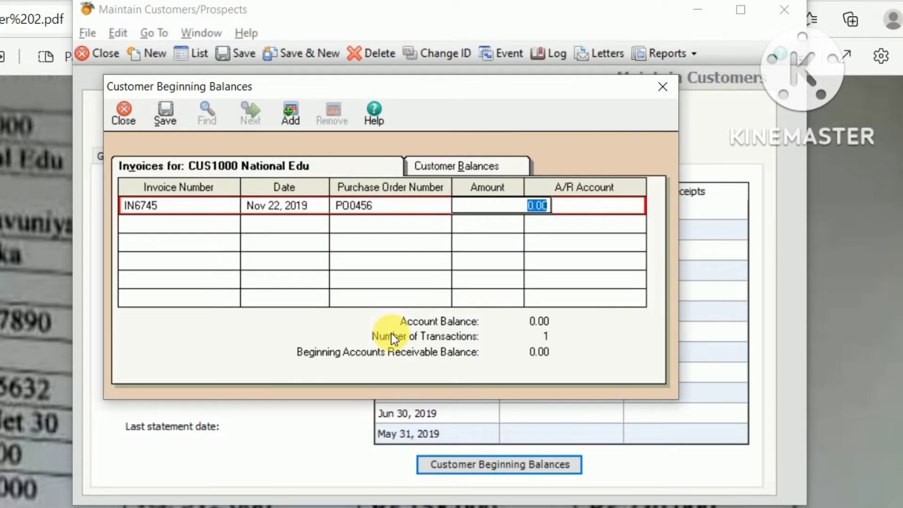
type("280,00")
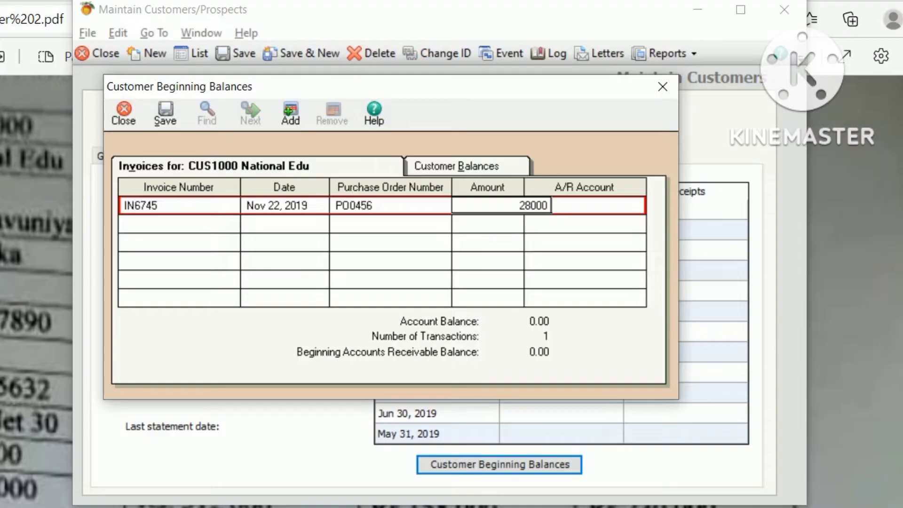
type("0")
key("Tab")
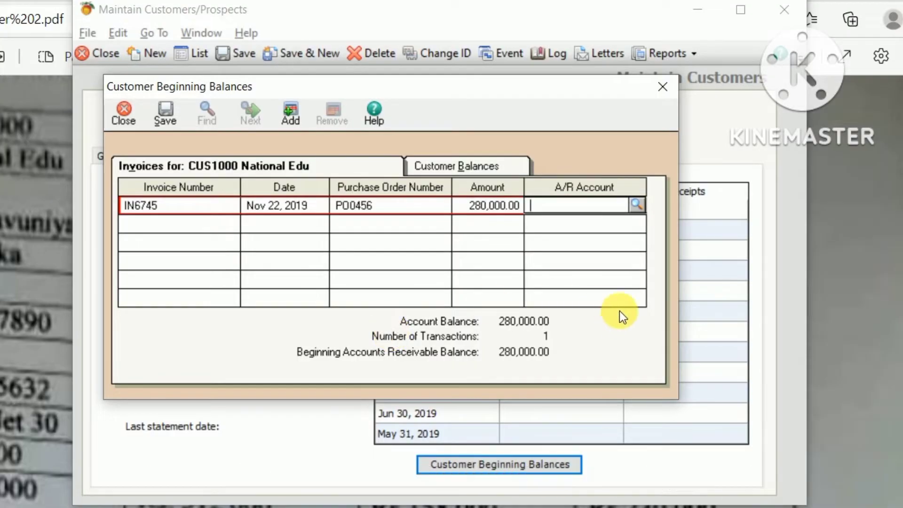
left_click(637, 205)
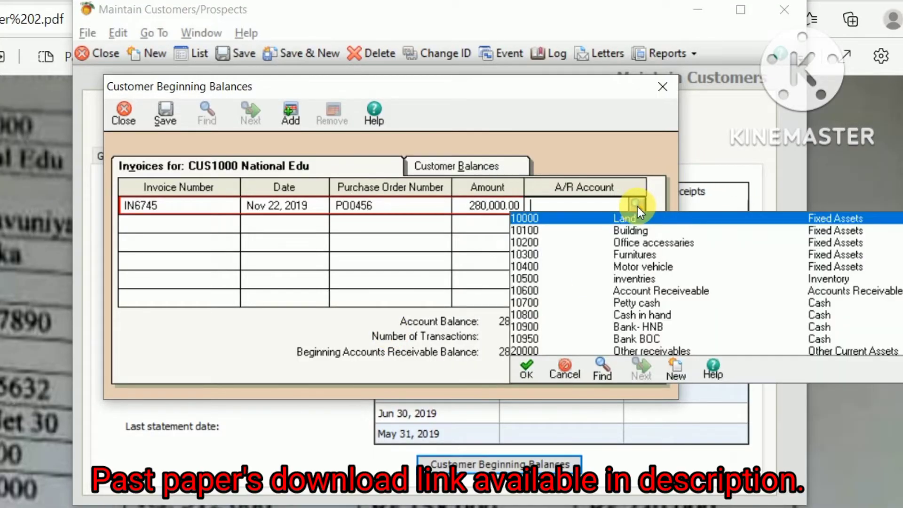
double_click(725, 295)
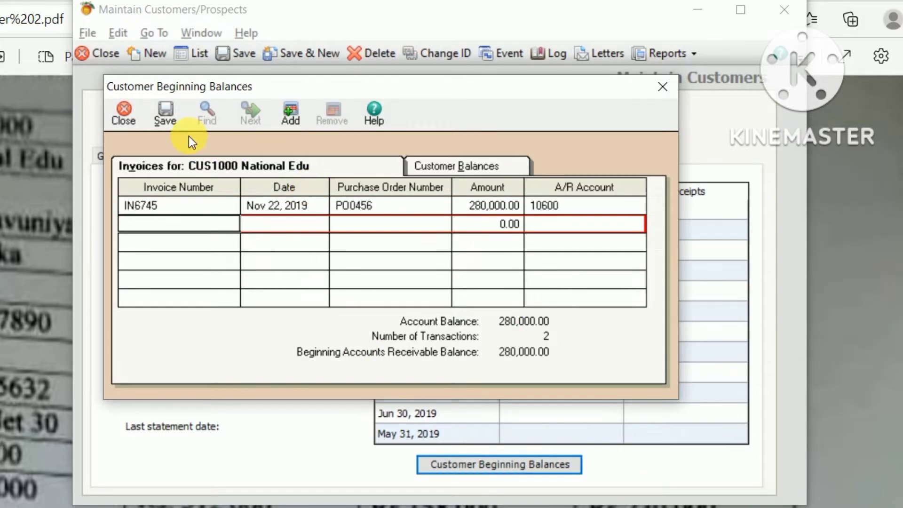
left_click(167, 112)
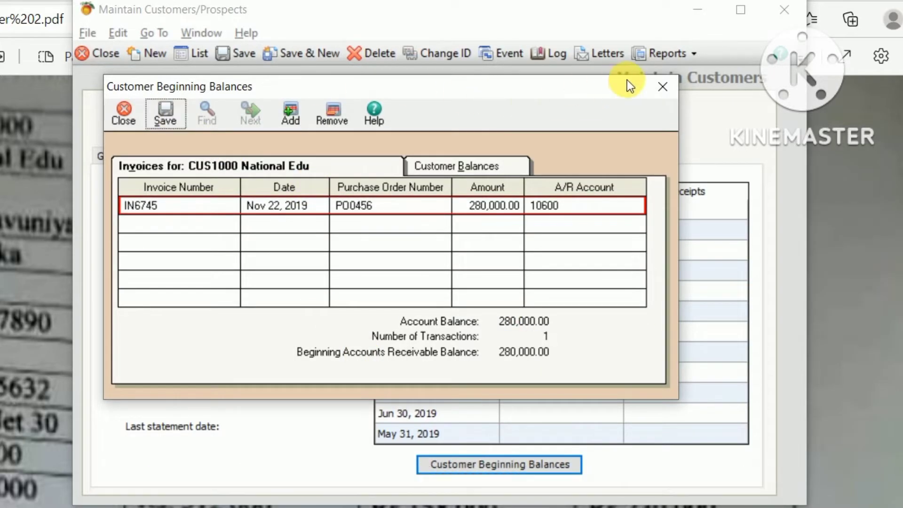
left_click(657, 82)
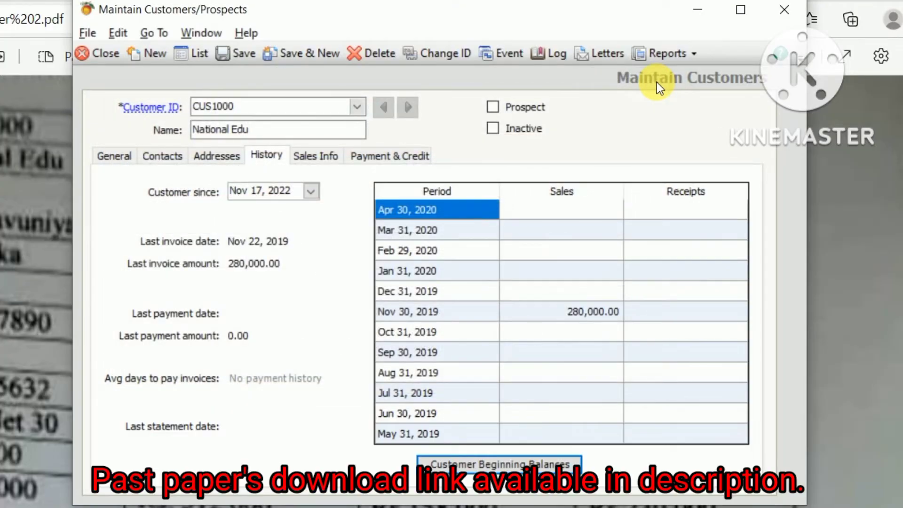
Save CUS1000 with Save & New, then enter customer CUS2000 named Pavi Net.
left_click(300, 53)
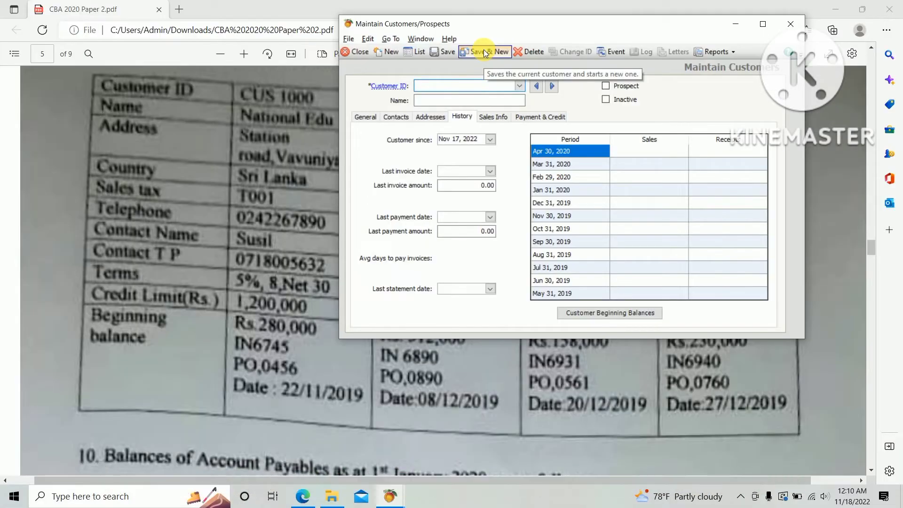
key("alt+Tab")
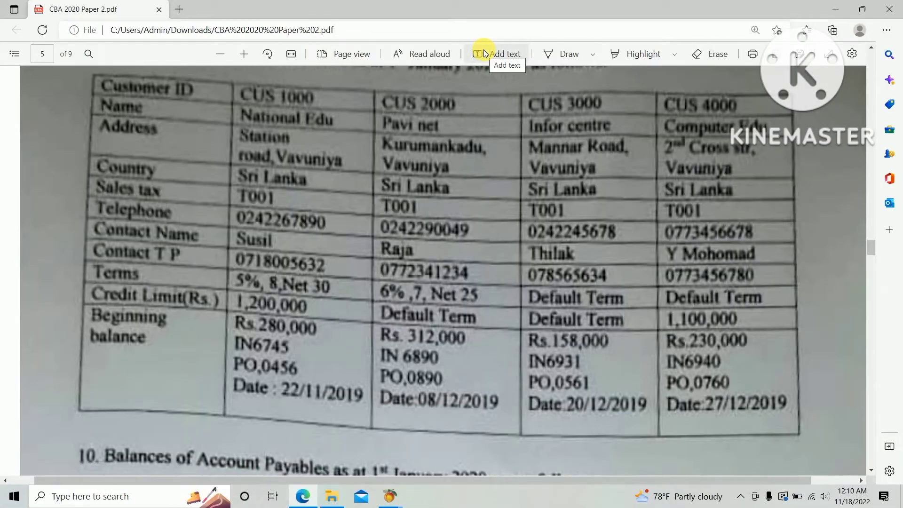
key("alt+Tab")
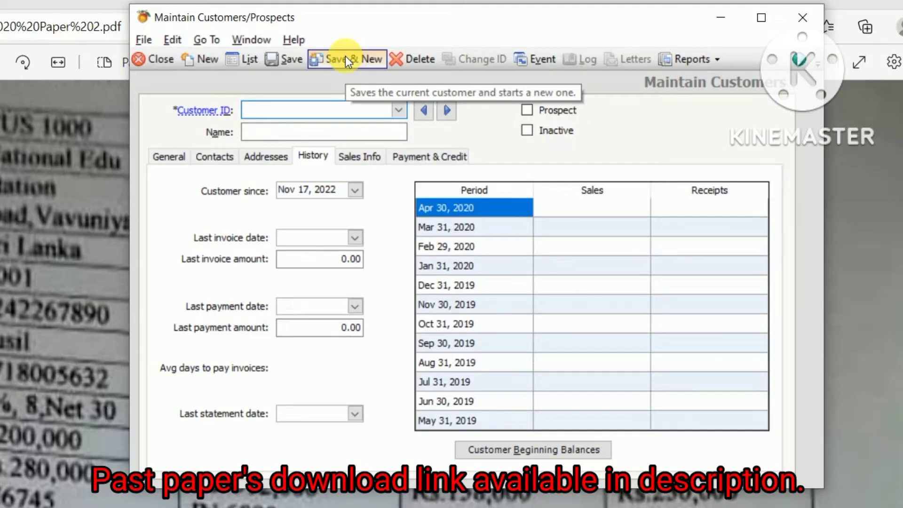
type("C")
type("US2")
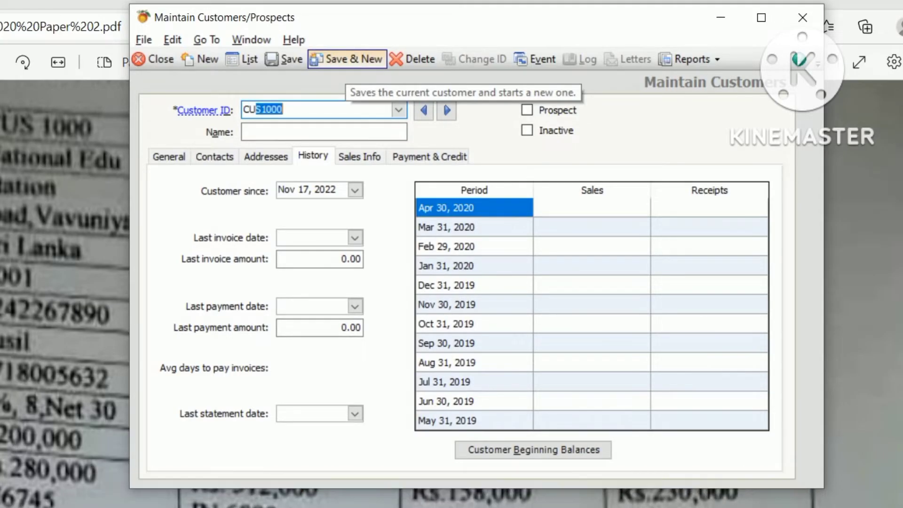
type("000")
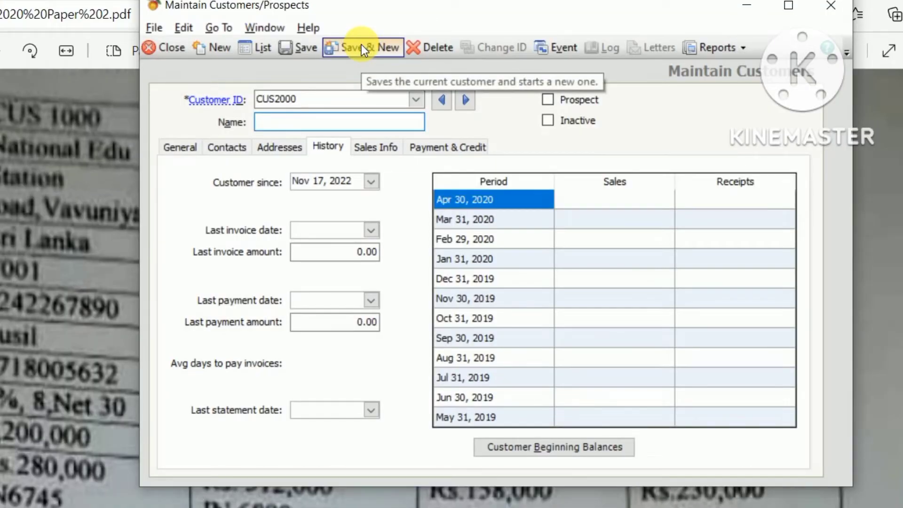
type("P")
type("AV")
key("BackSpace")
key("BackSpace")
key("BackSpace")
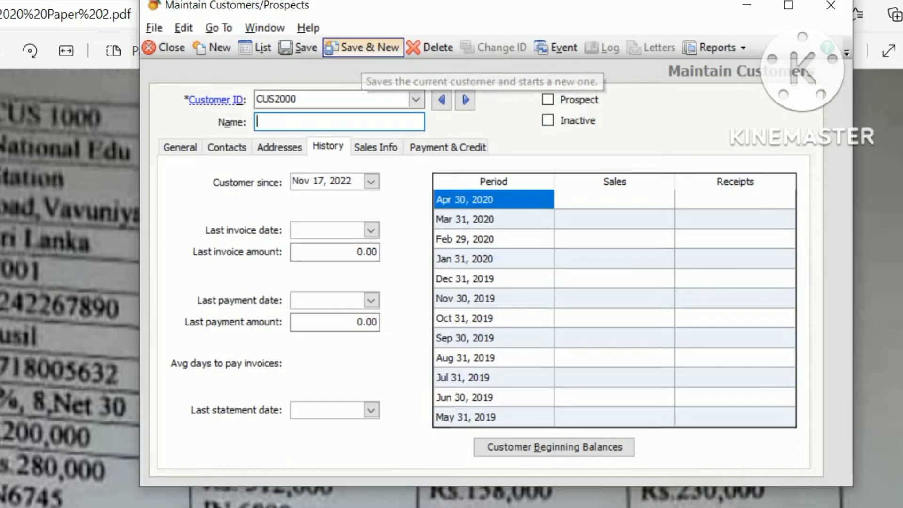
type("Pavi")
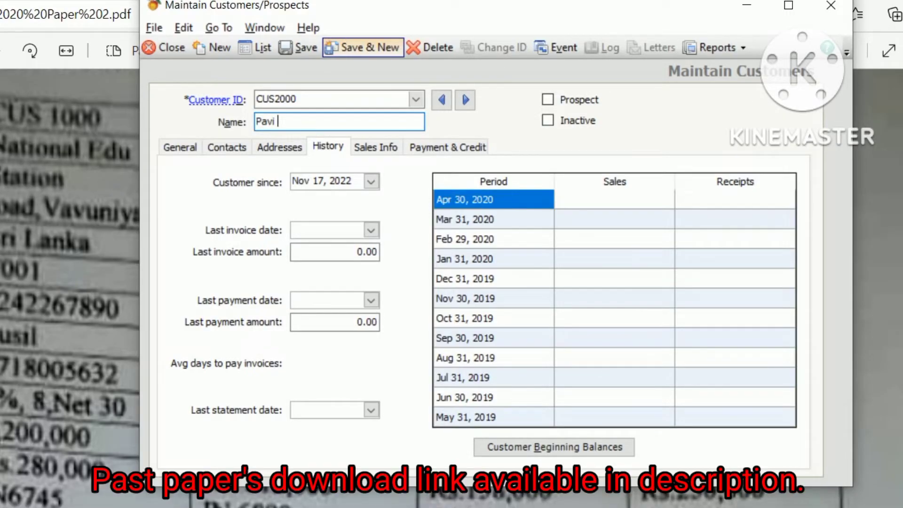
type(" Net")
key("Tab")
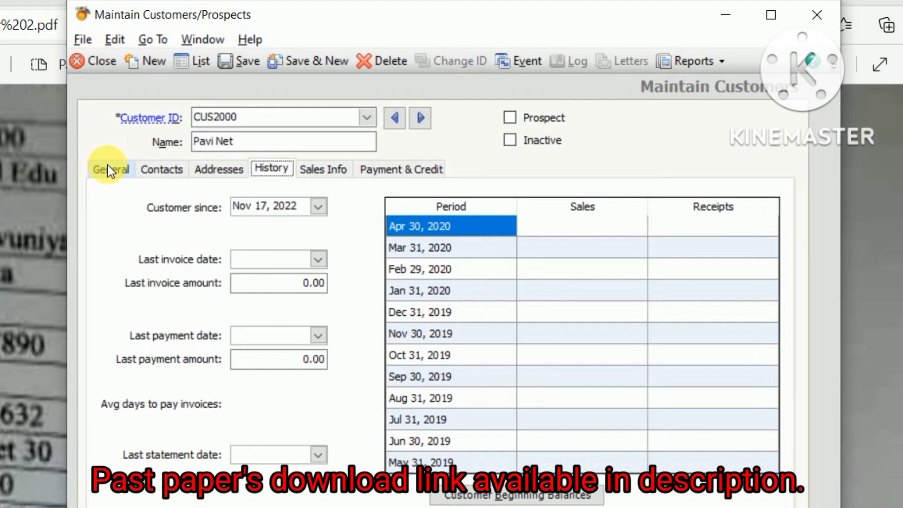
Enter Pavi Net's billing address Kurumankadu, Vavuniya on the General tab.
left_click(110, 170)
left_click(222, 241)
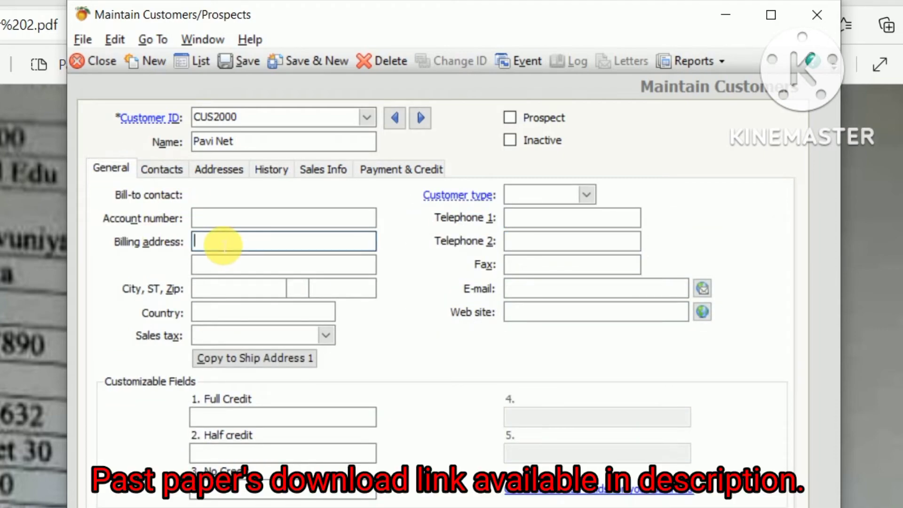
type("K")
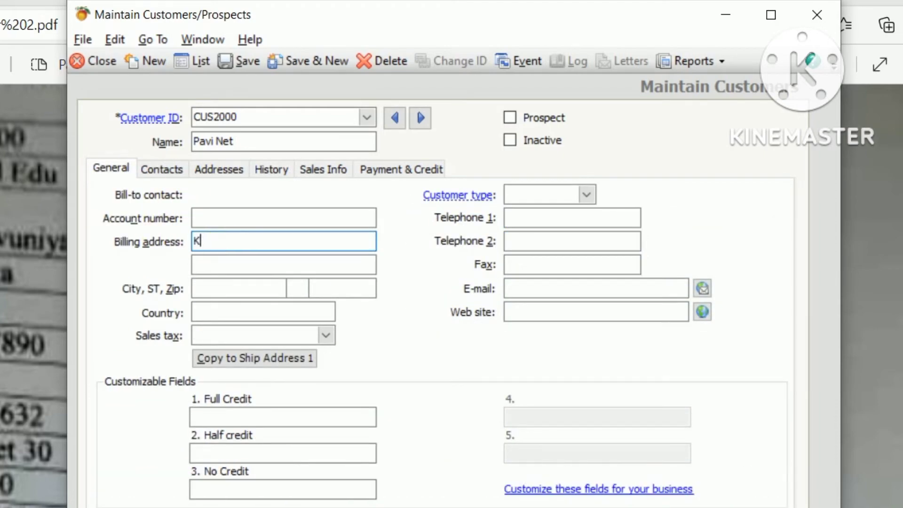
type("uruman")
type("kadu")
key("Tab")
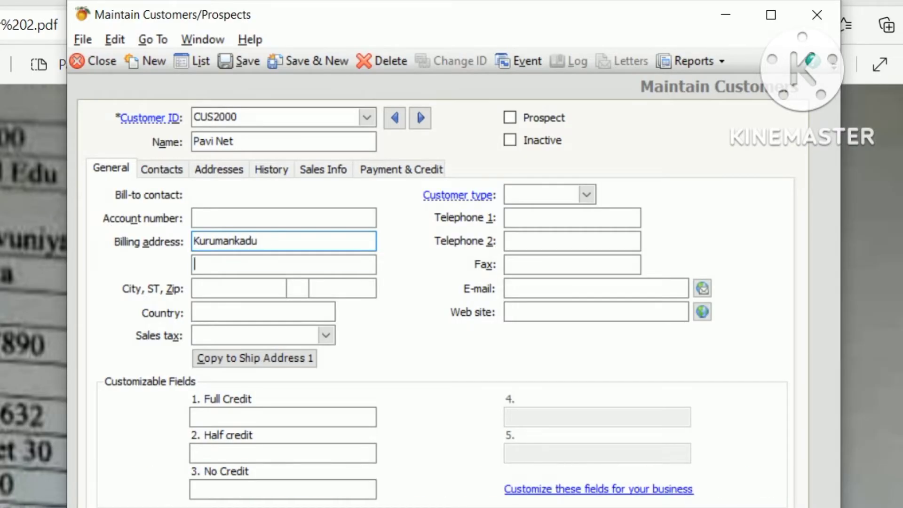
type("Va")
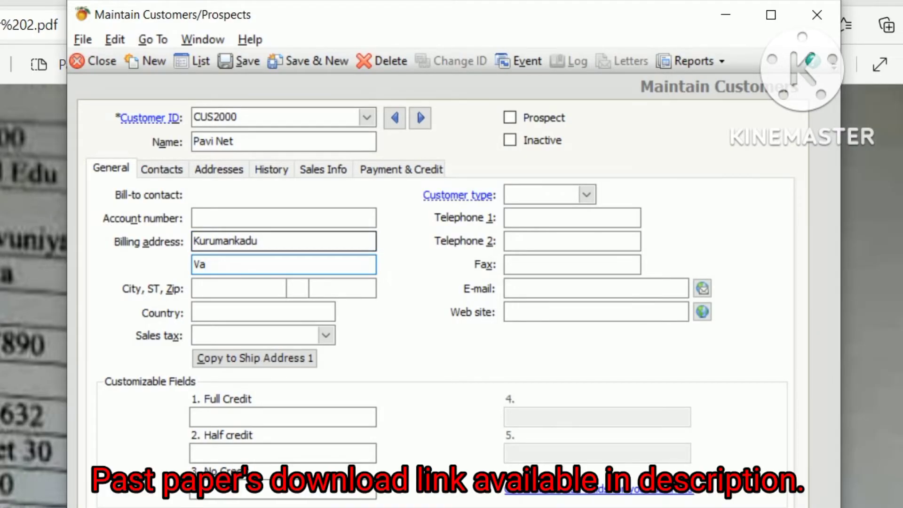
type("vuni")
type("ya")
key("Tab")
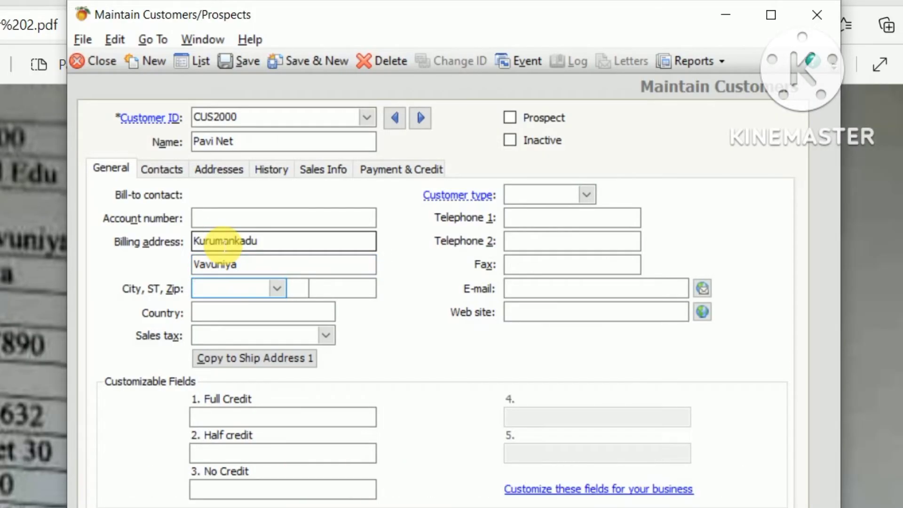
type("Vav")
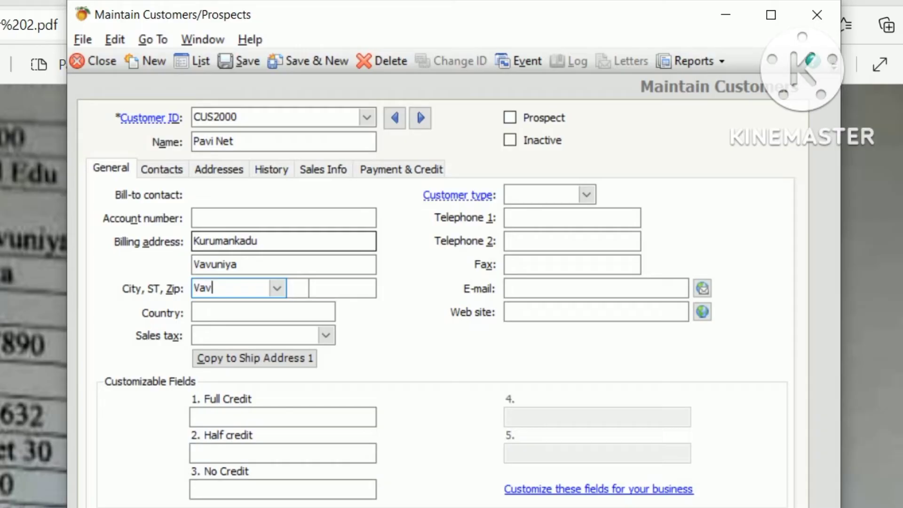
type("uniya")
key("Tab")
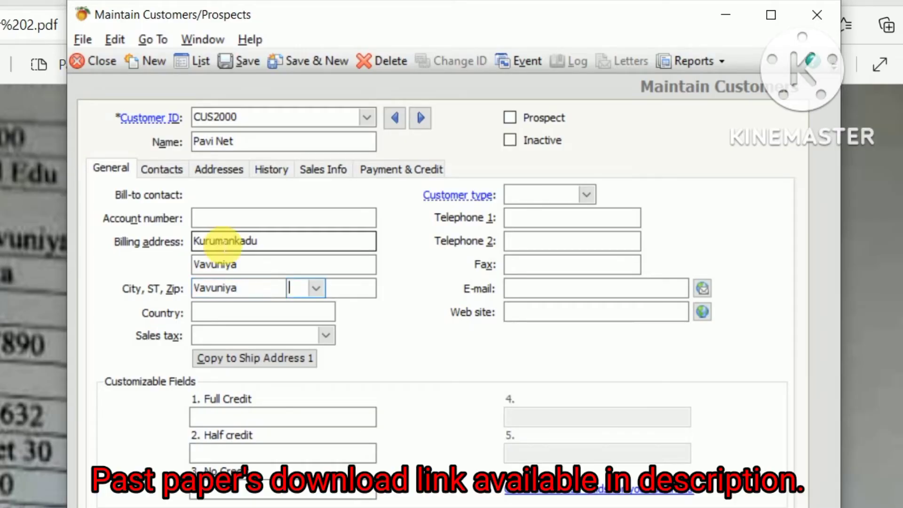
key("Tab")
key("Tab")
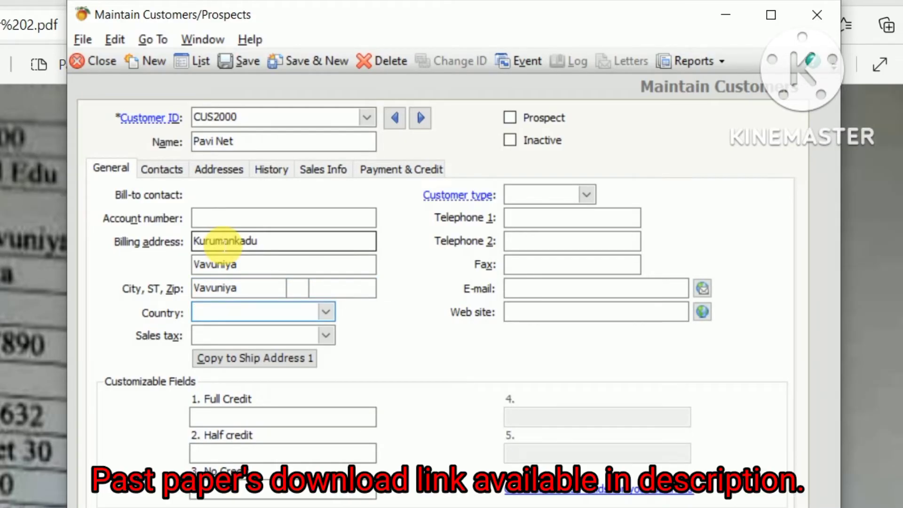
type("Srilanka")
key("Tab")
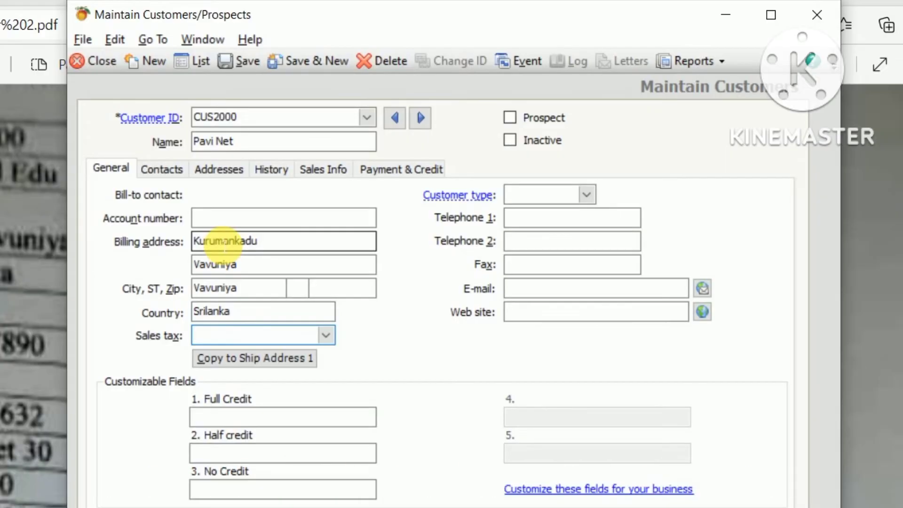
Set country Srilanka and sales tax code T001, checking the past paper.
key("alt+Tab")
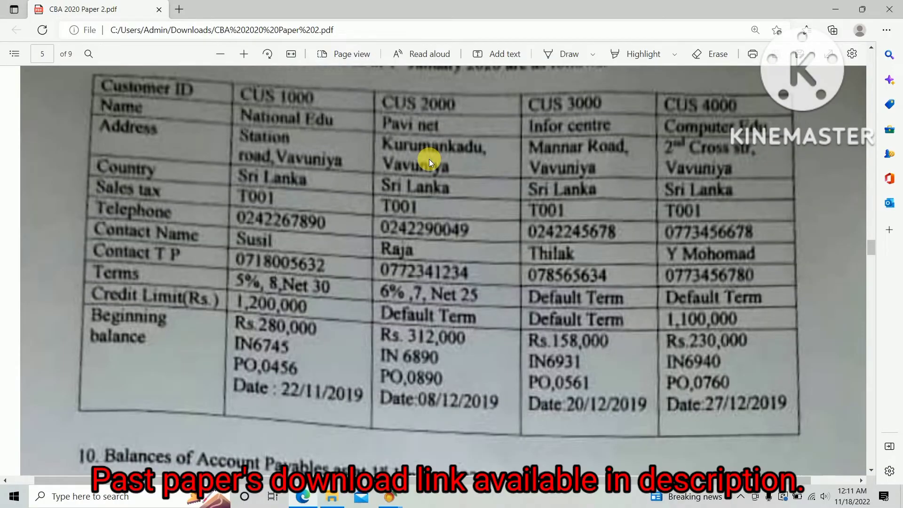
key("alt+Tab")
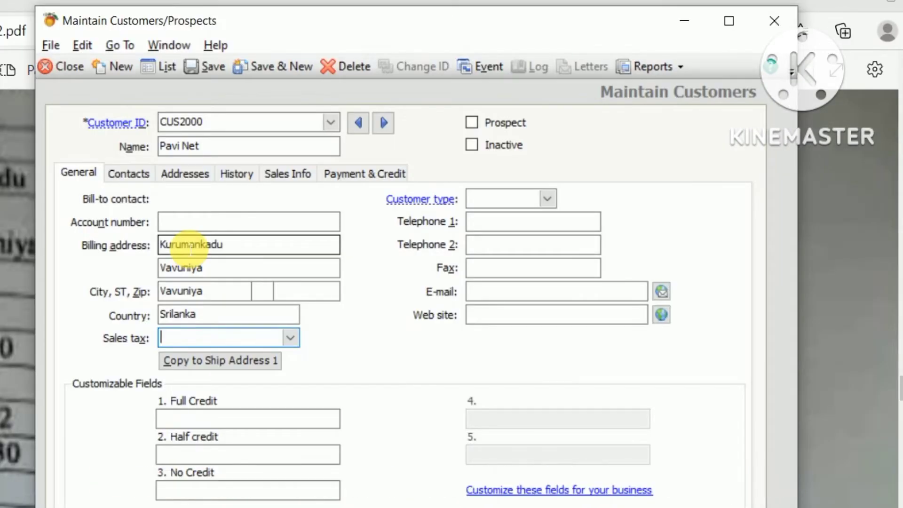
type("T001")
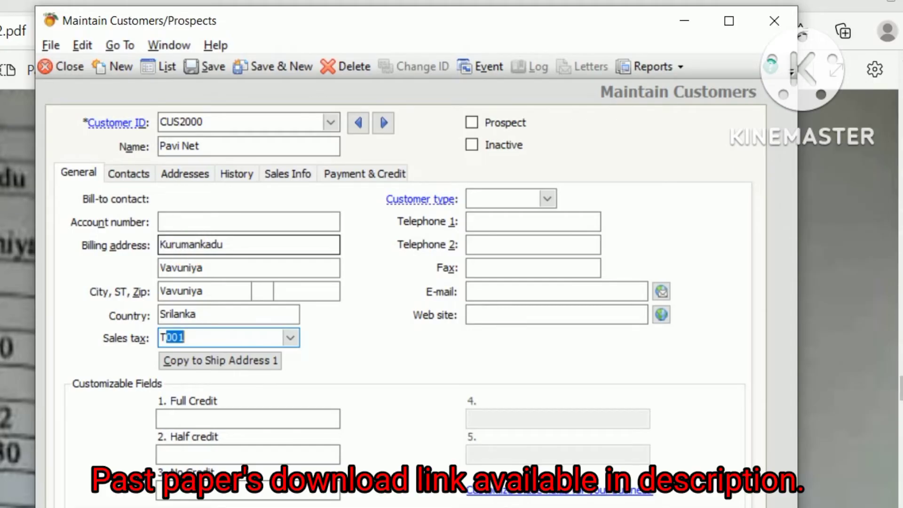
key("Tab")
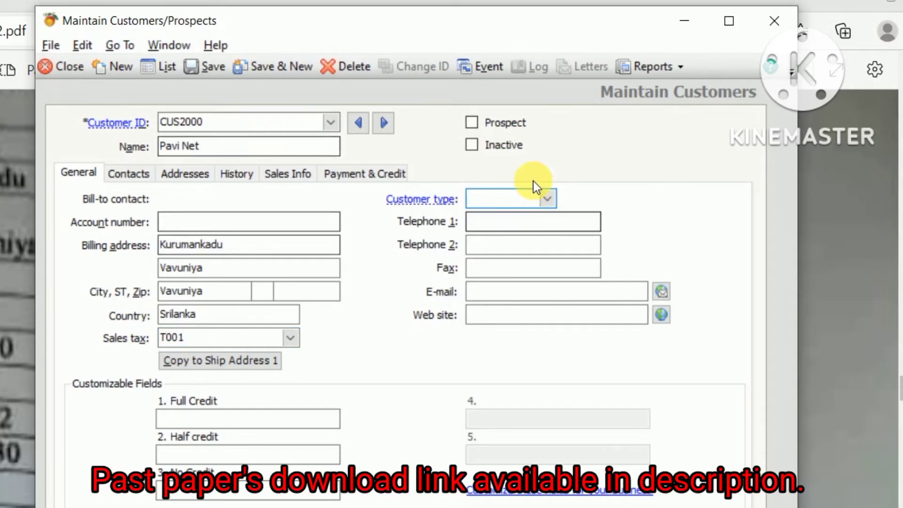
key("alt+Tab")
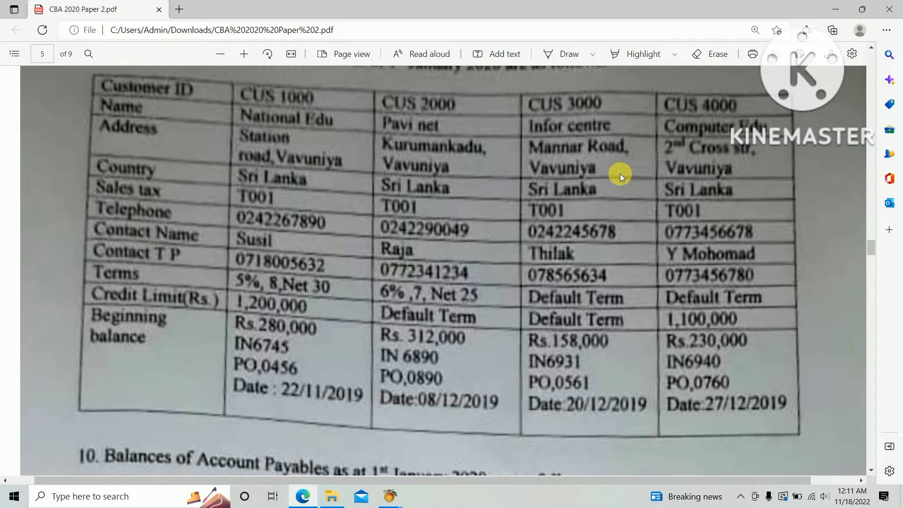
key("alt+Tab")
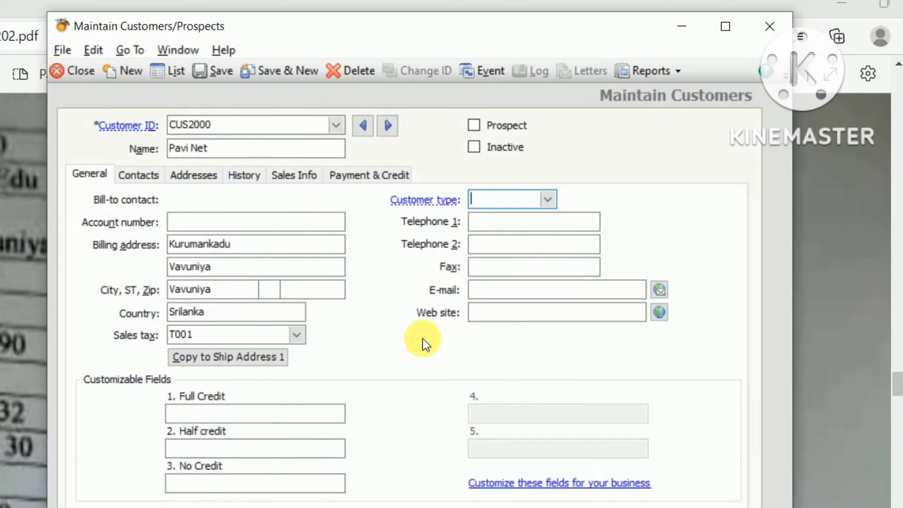
left_click(515, 221)
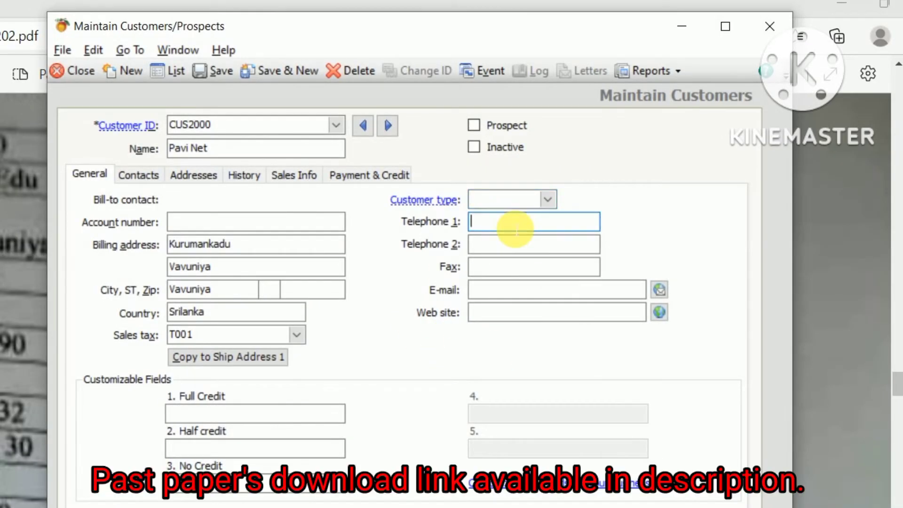
type("024229")
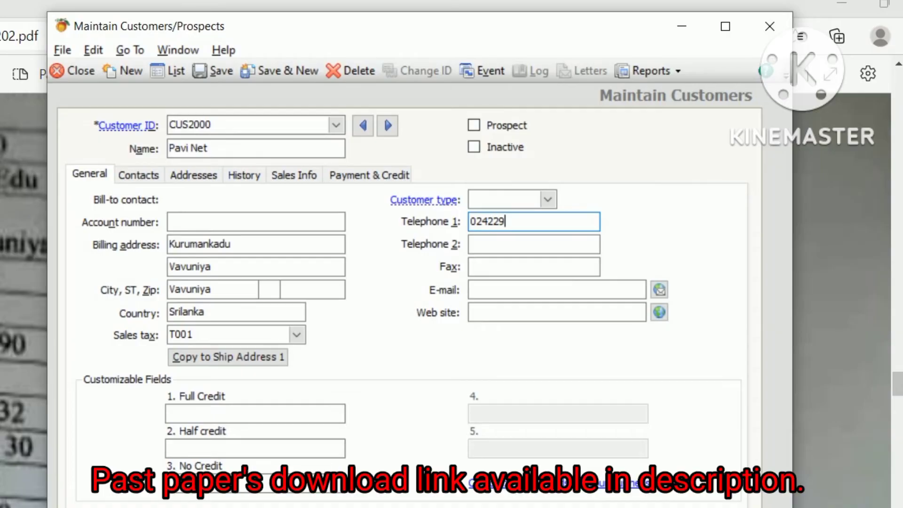
key("alt+Tab")
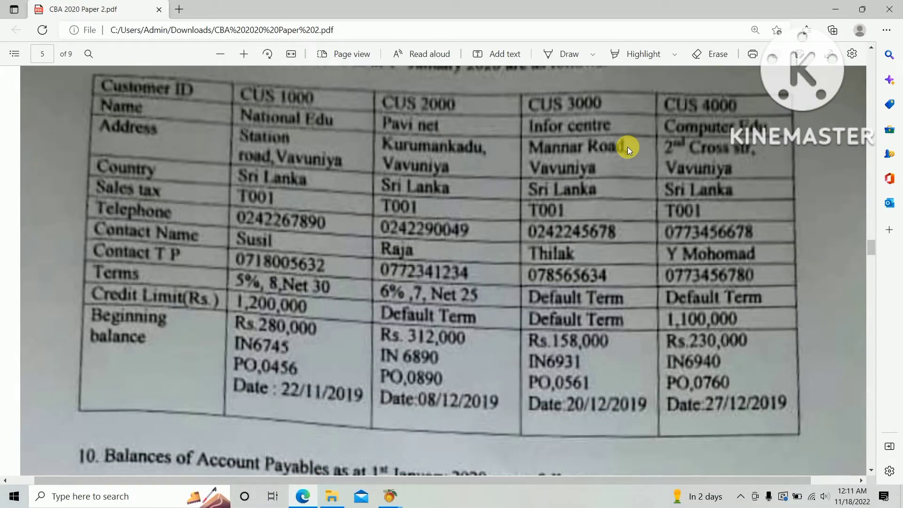
key("alt+Tab")
type("00")
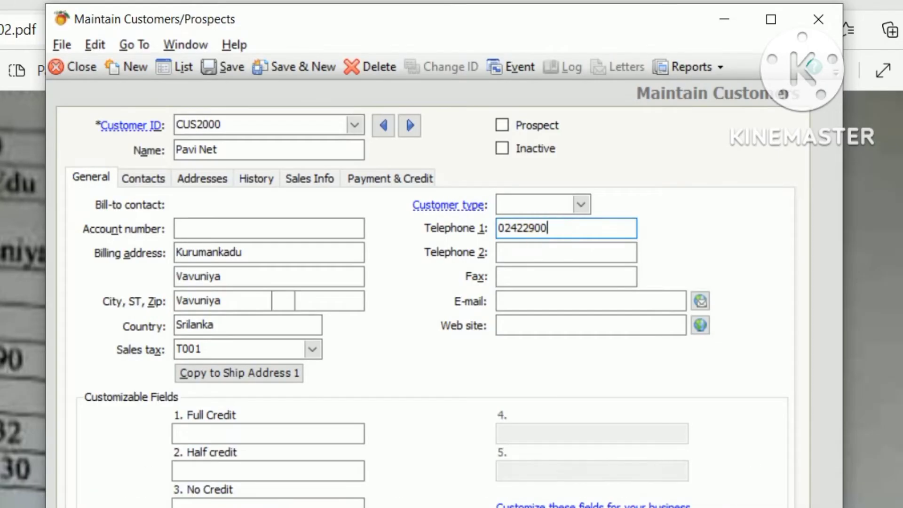
type("49")
key("alt+Tab")
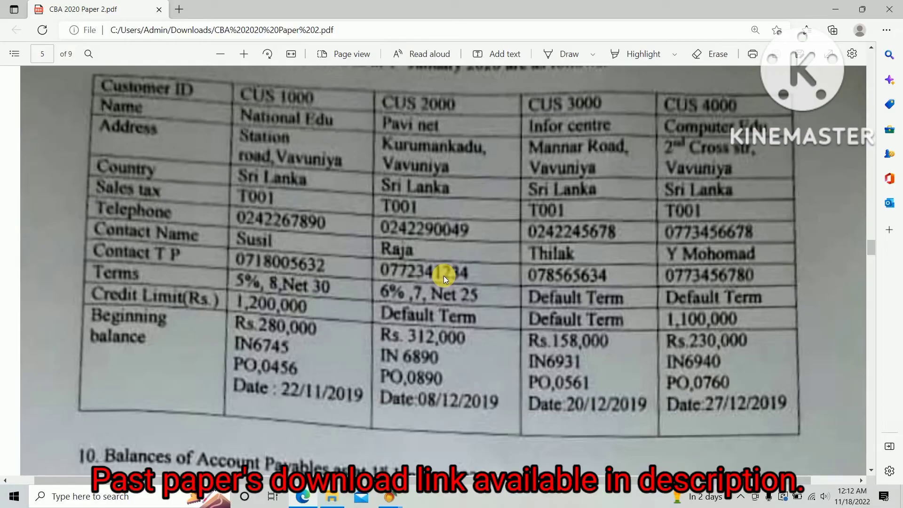
key("alt+Tab")
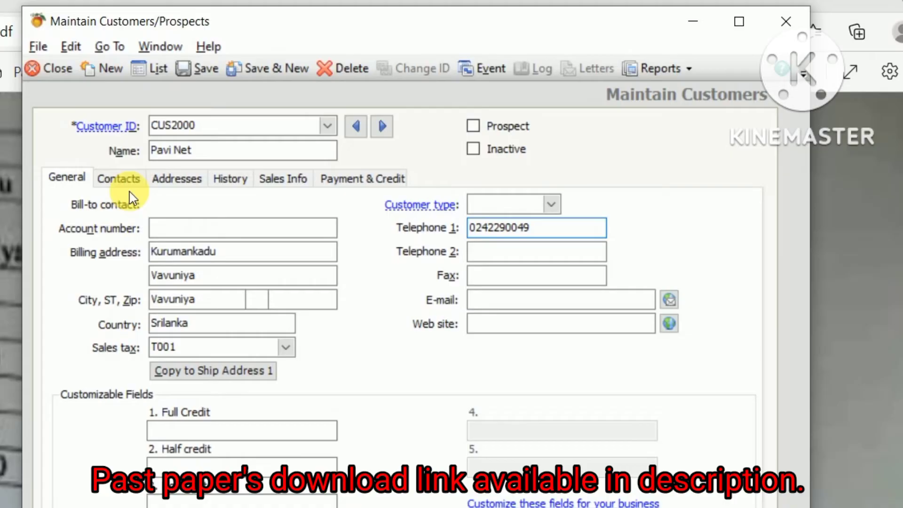
left_click(119, 179)
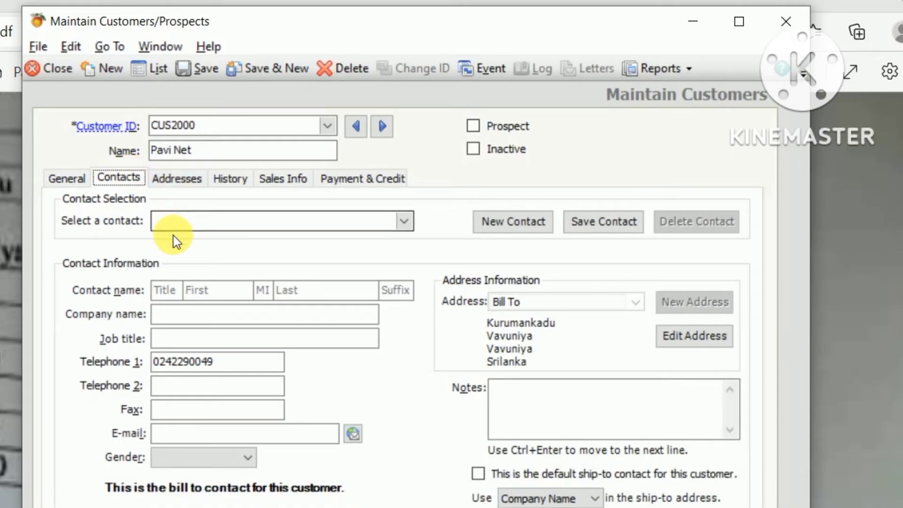
left_click(197, 290)
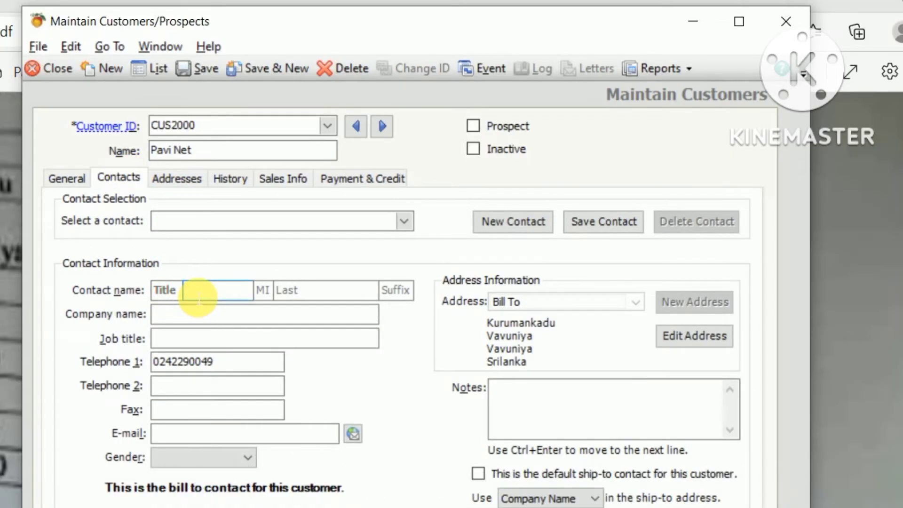
type("Raja")
key("Tab")
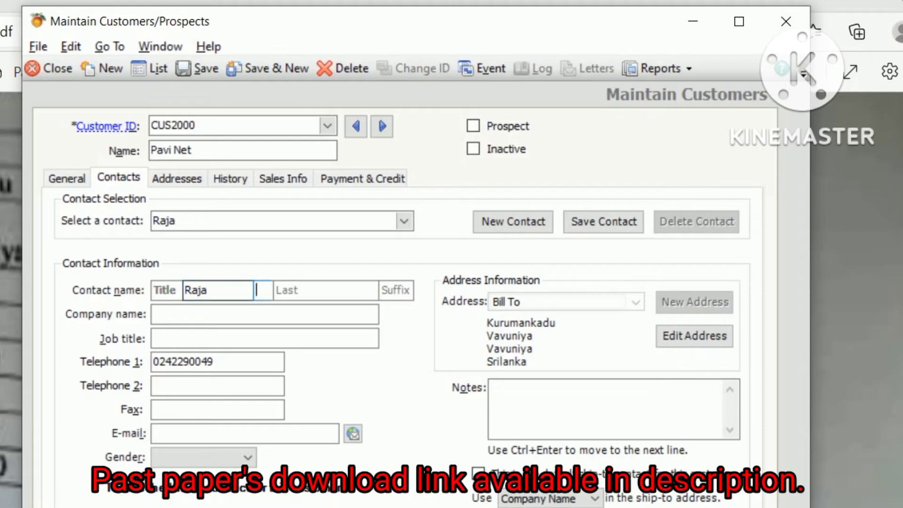
left_click(211, 385)
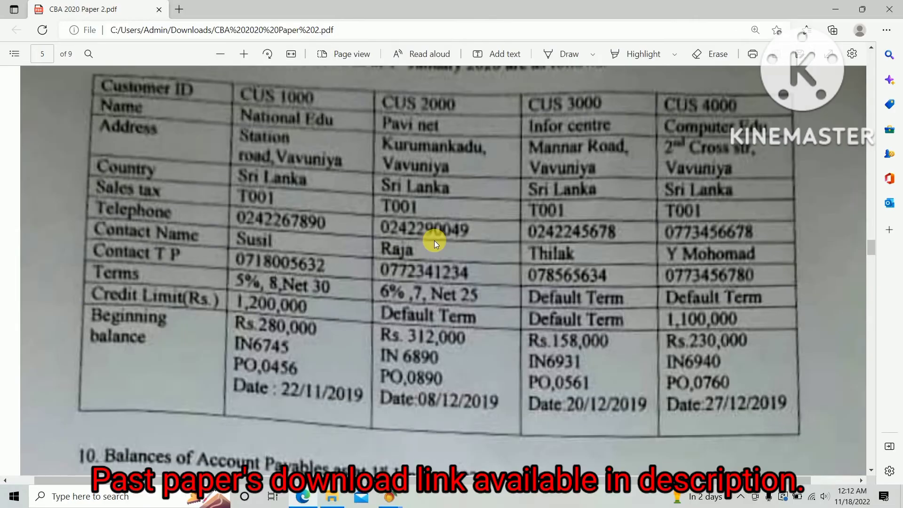
key("alt+Tab")
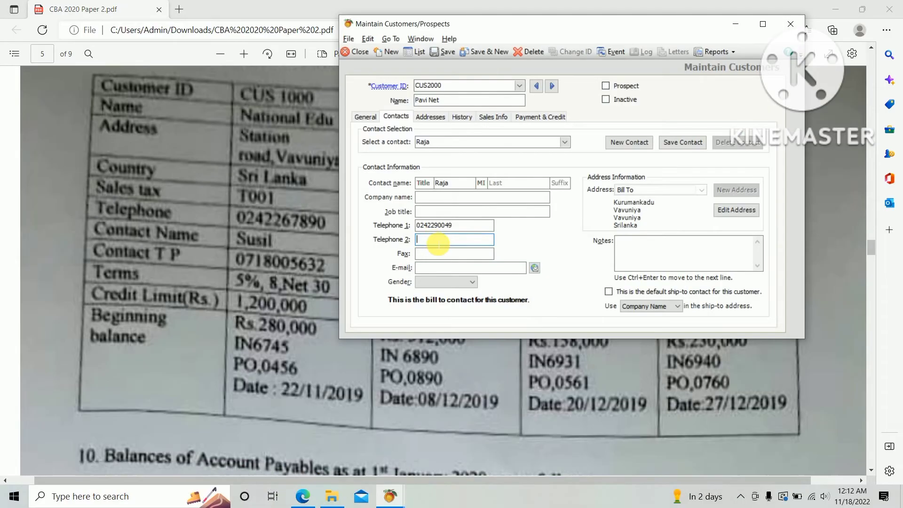
type("077")
key("alt+Tab")
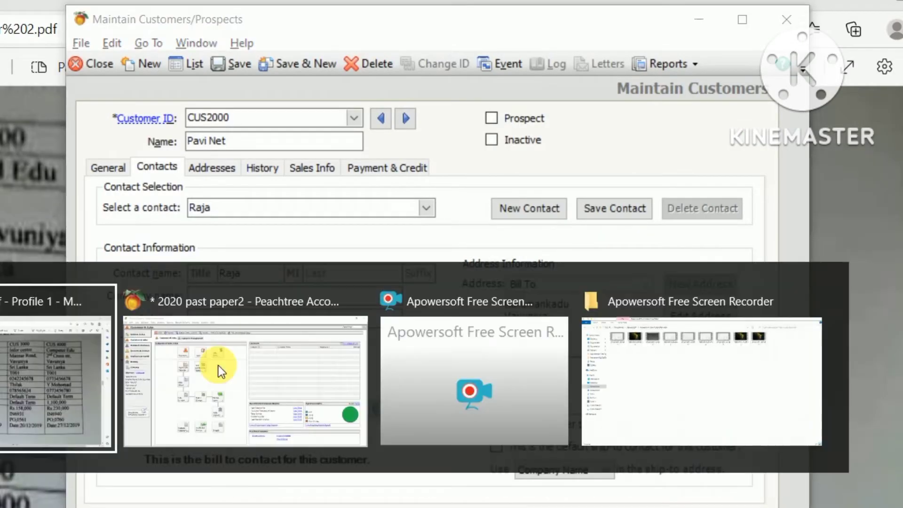
key("alt+Tab")
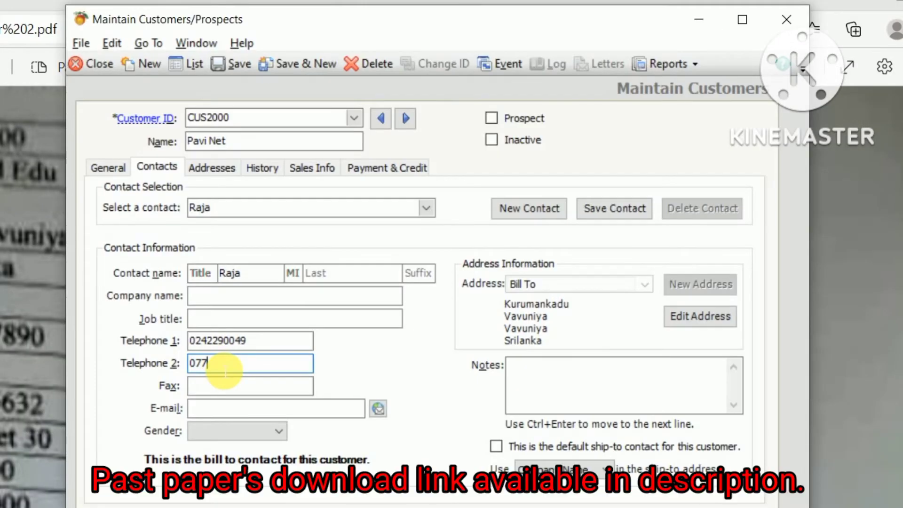
type("223412")
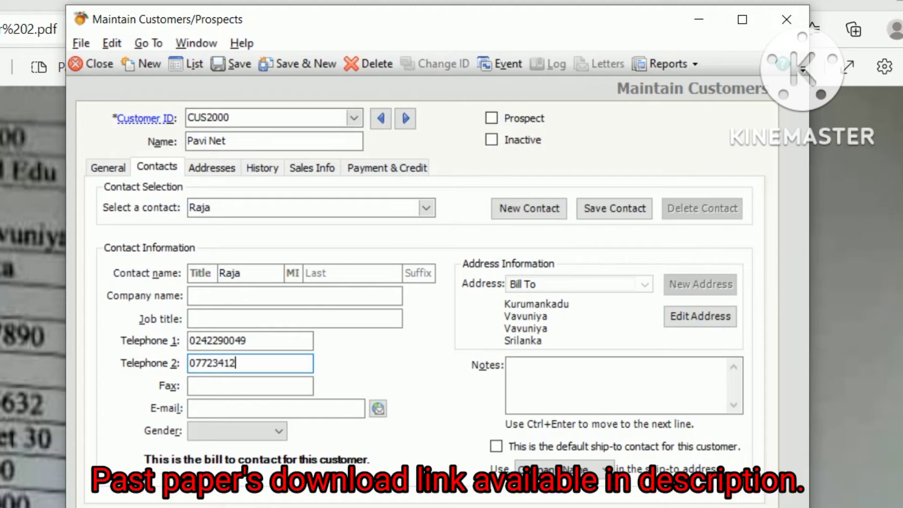
type("34")
key("alt+Tab")
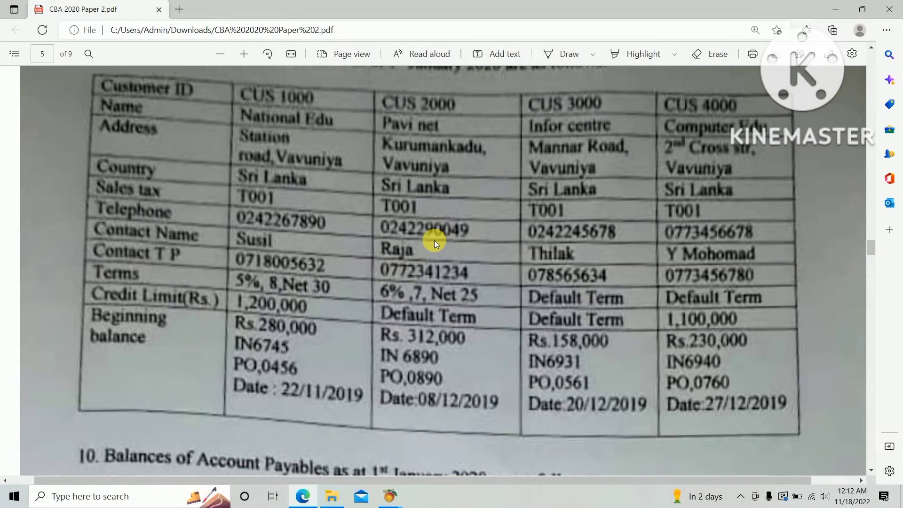
key("alt+Tab")
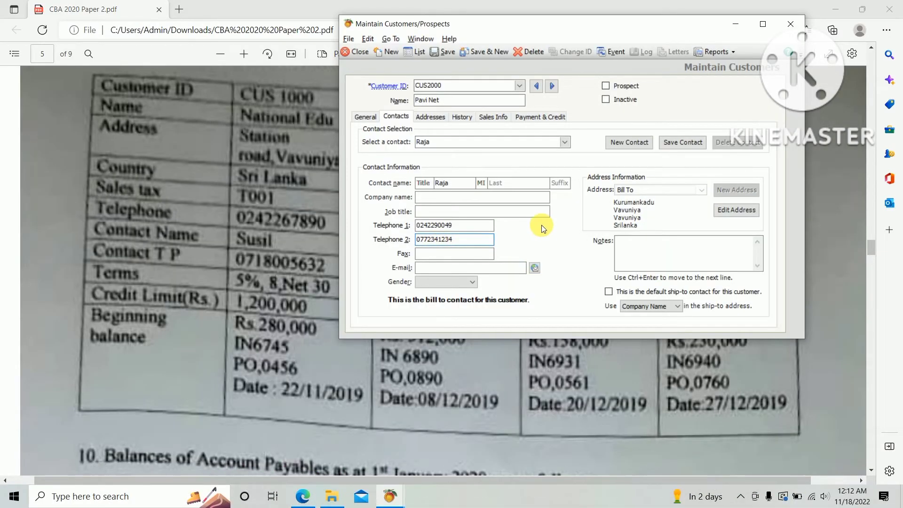
key("alt+Tab")
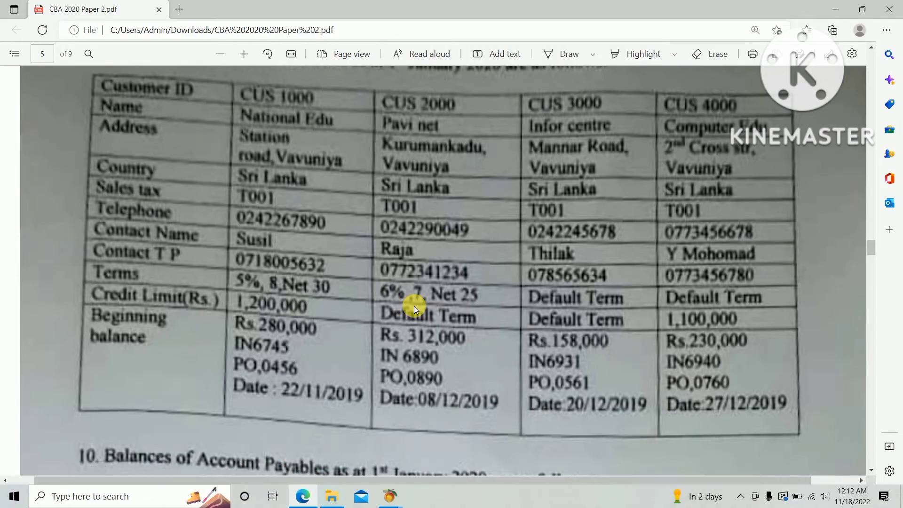
key("alt+Tab")
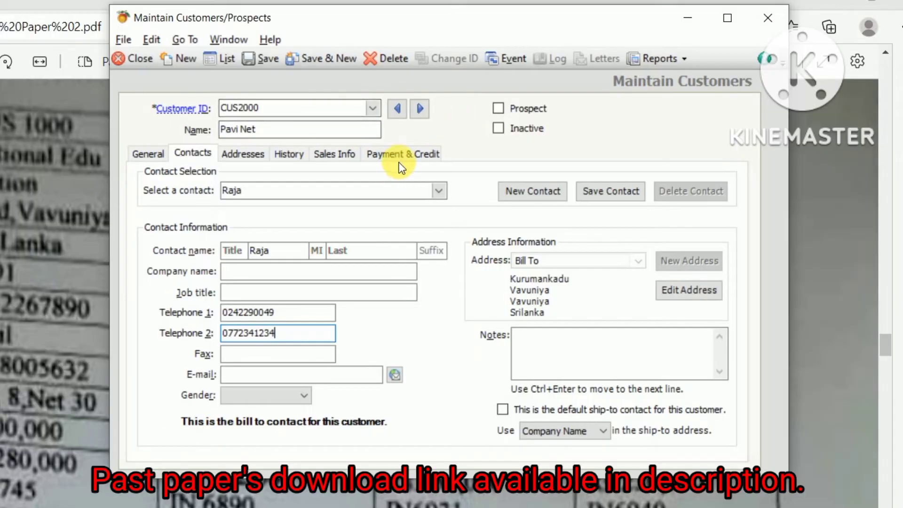
Switch Pavi Net's payment terms to 'Customize terms for this customer'.
left_click(404, 154)
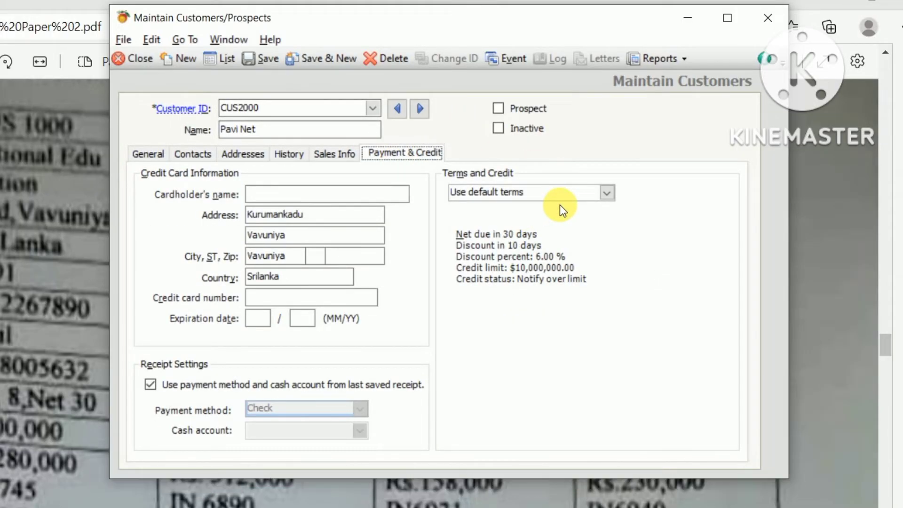
left_click(607, 192)
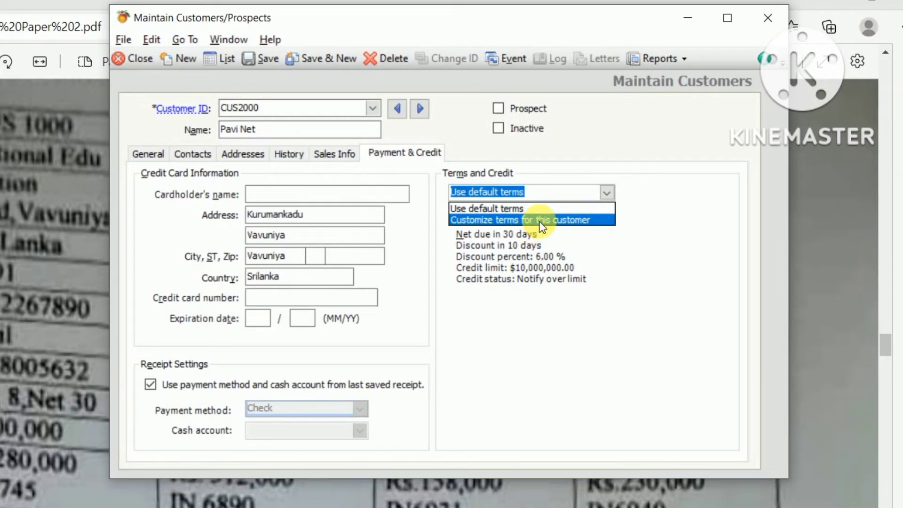
left_click(539, 221)
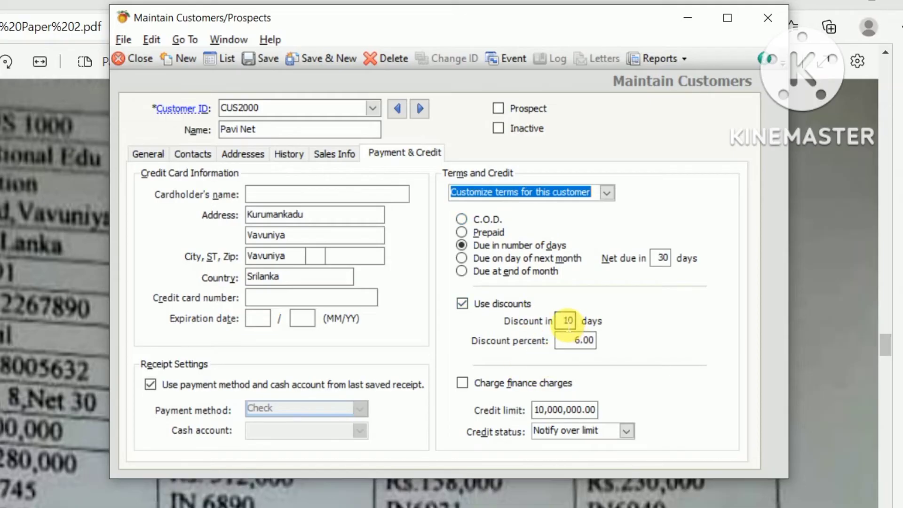
key("alt+Tab")
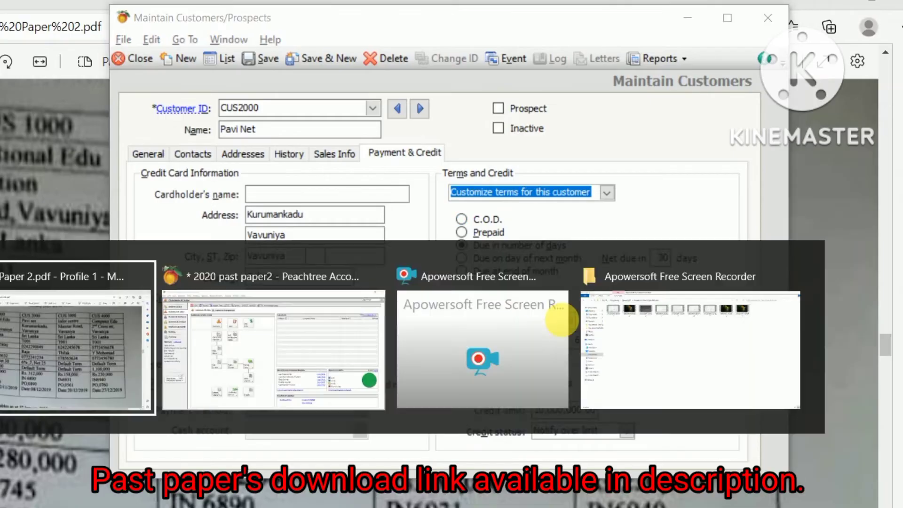
key("alt+Tab")
Set the discount period to 7 days and net due to 25 days.
left_click(565, 320)
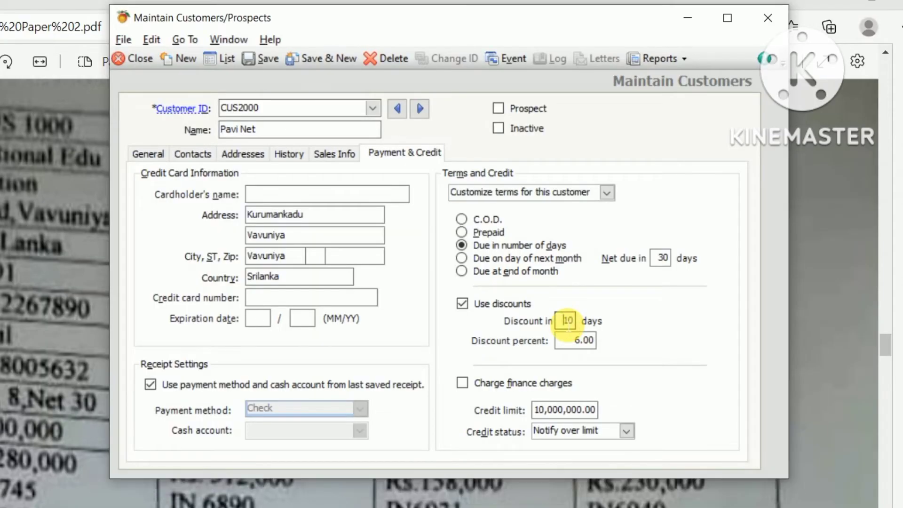
type("7")
key("Tab")
key("alt+Tab")
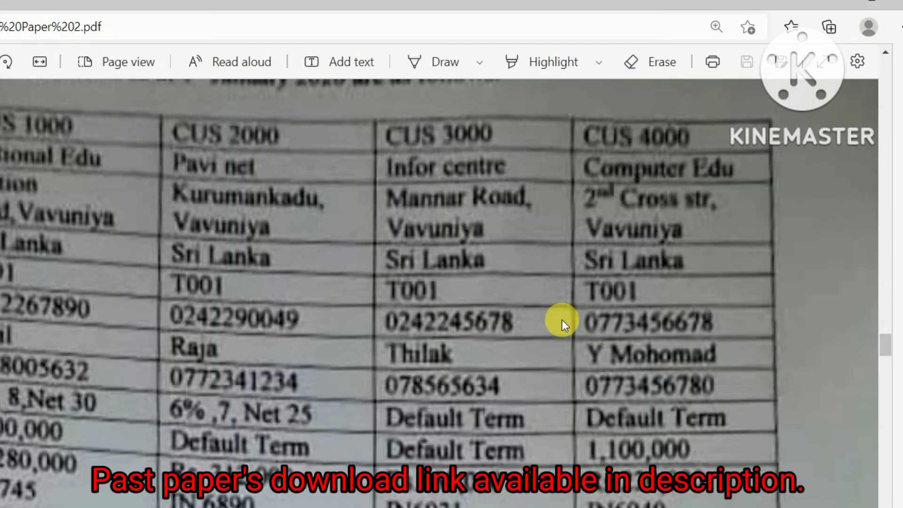
key("alt+Tab")
key("alt+Tab")
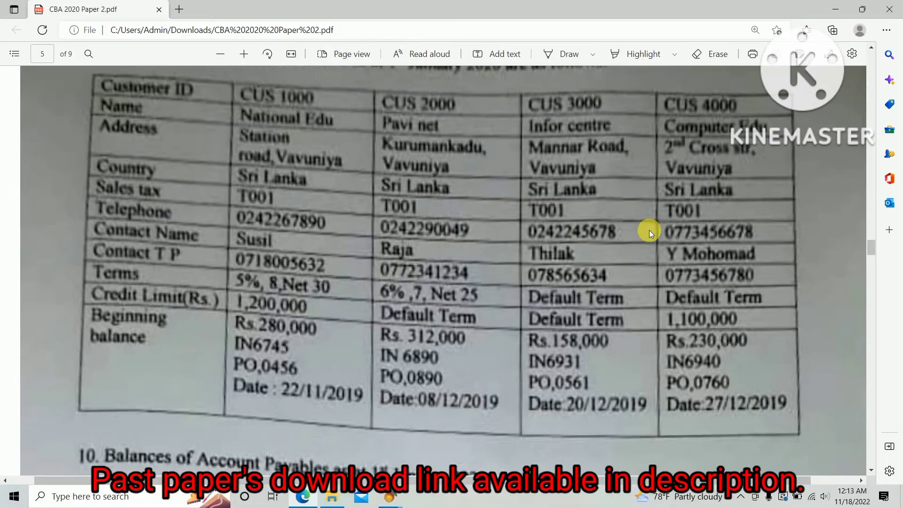
key("alt+Tab")
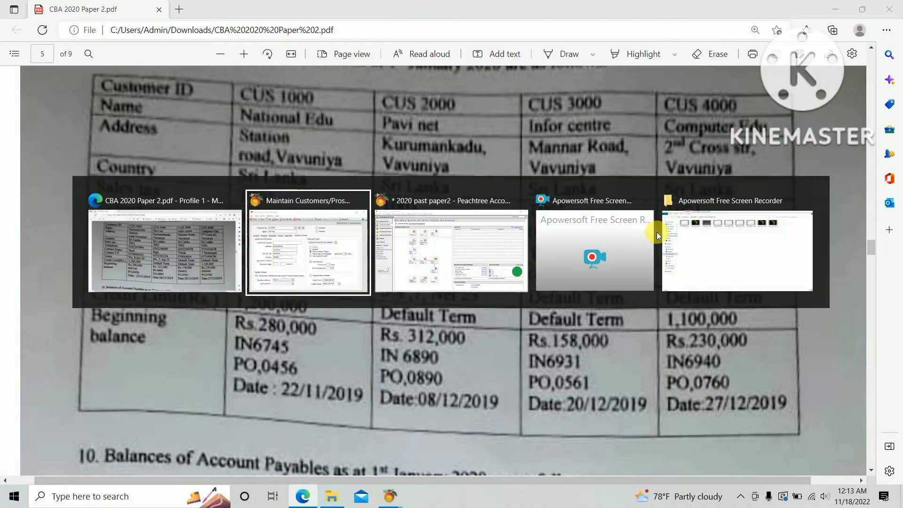
left_click(717, 190)
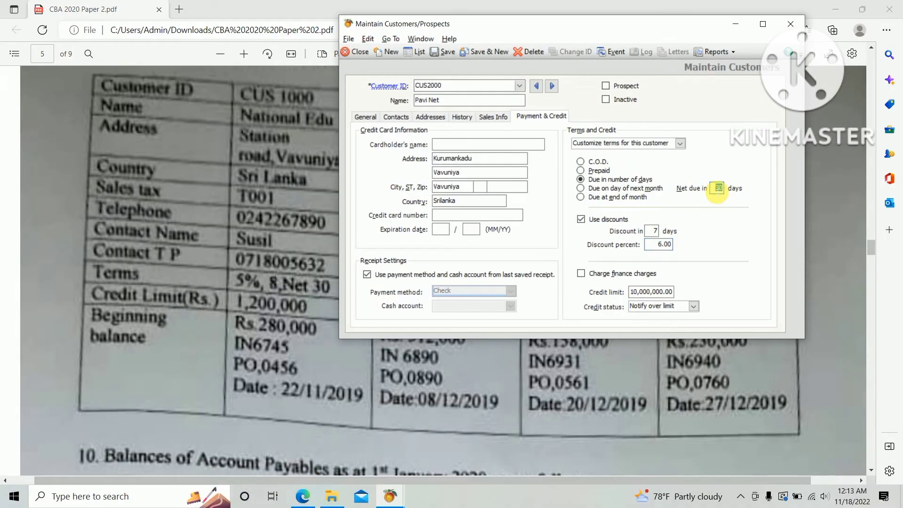
type("25")
key("alt+Tab")
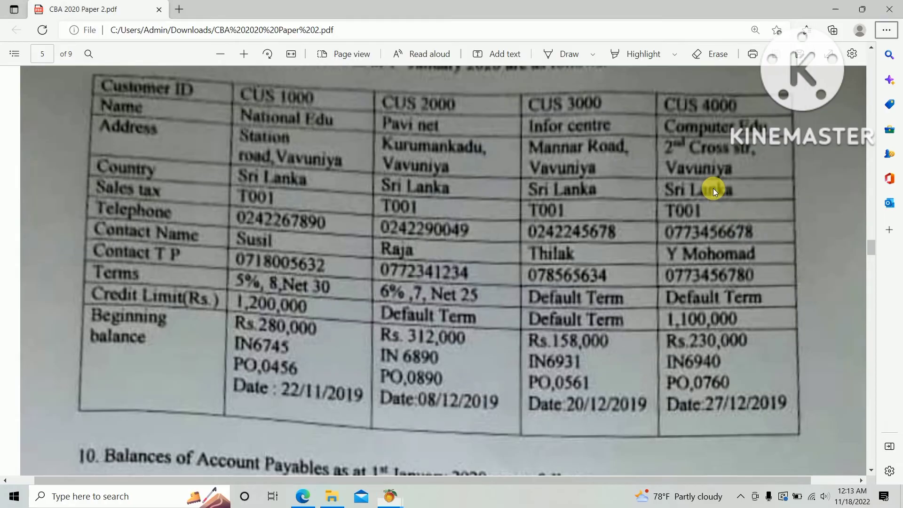
key("alt+Tab")
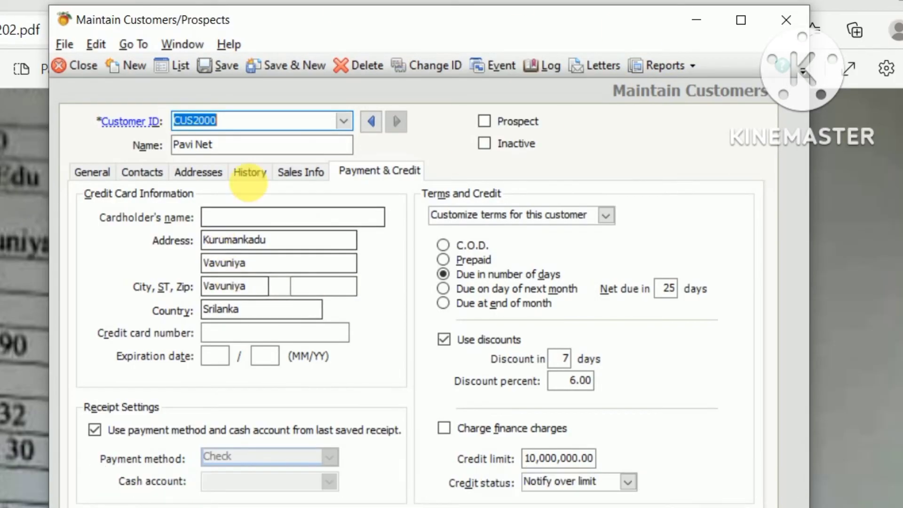
Start a Pavi Net beginning balance invoice numbered IN6890.
left_click(250, 172)
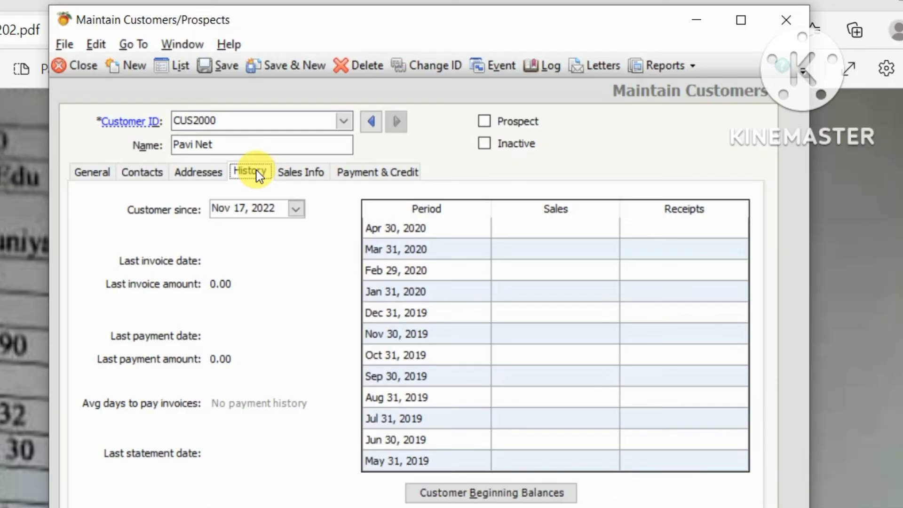
left_click(466, 493)
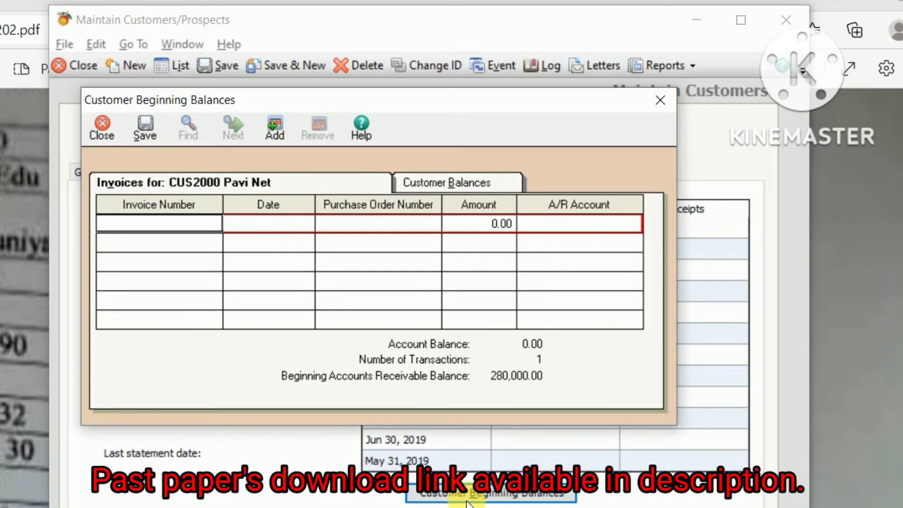
type("in")
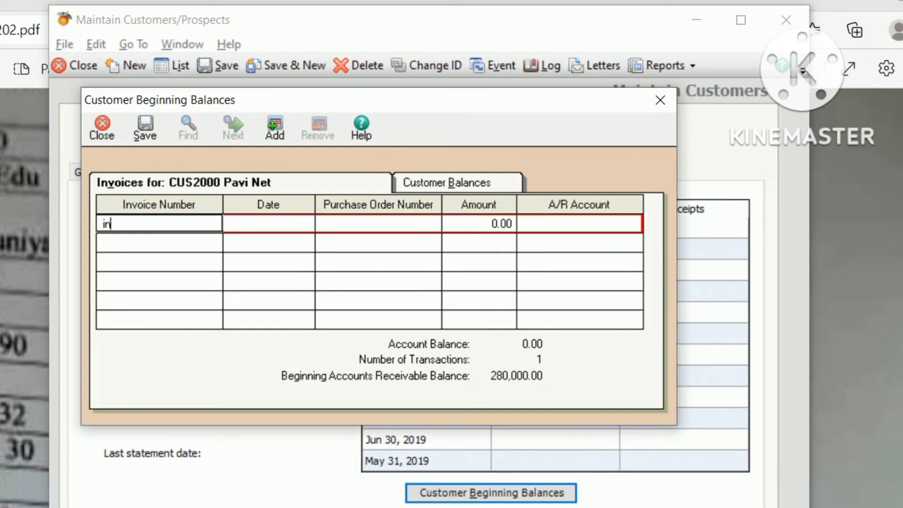
type("689")
key("BackSpace")
key("BackSpace")
key("BackSpace")
key("BackSpace")
key("BackSpace")
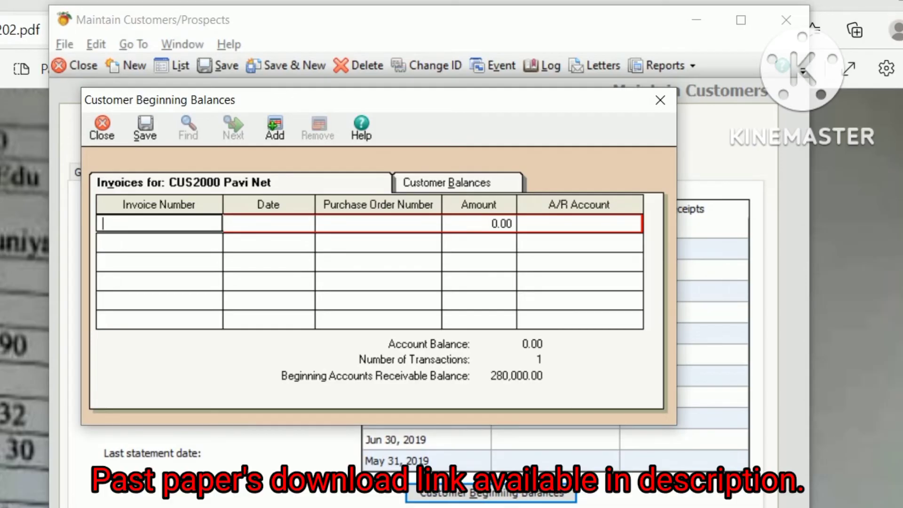
type("IN")
type("6890")
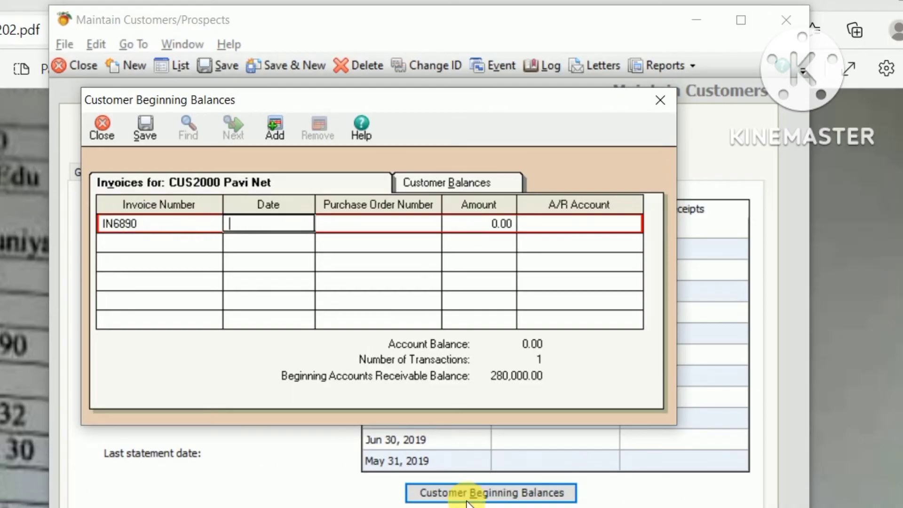
key("alt+Tab")
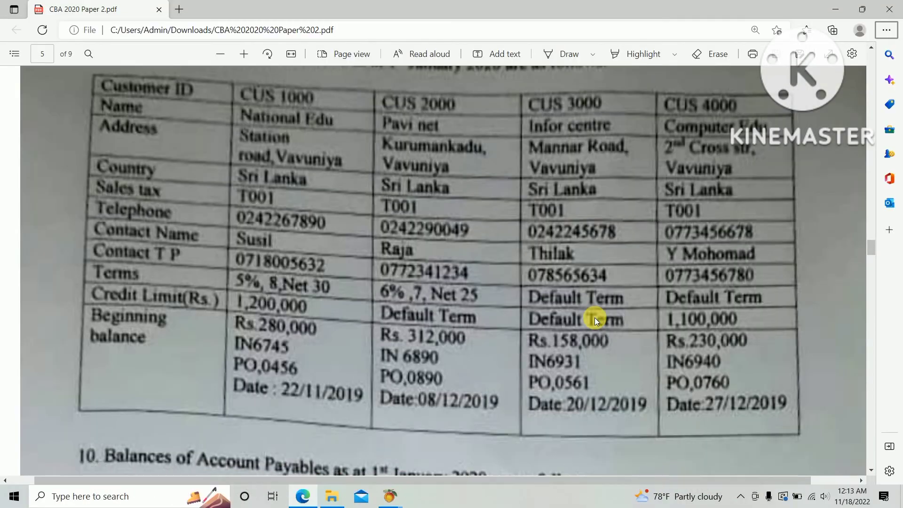
key("alt+Tab")
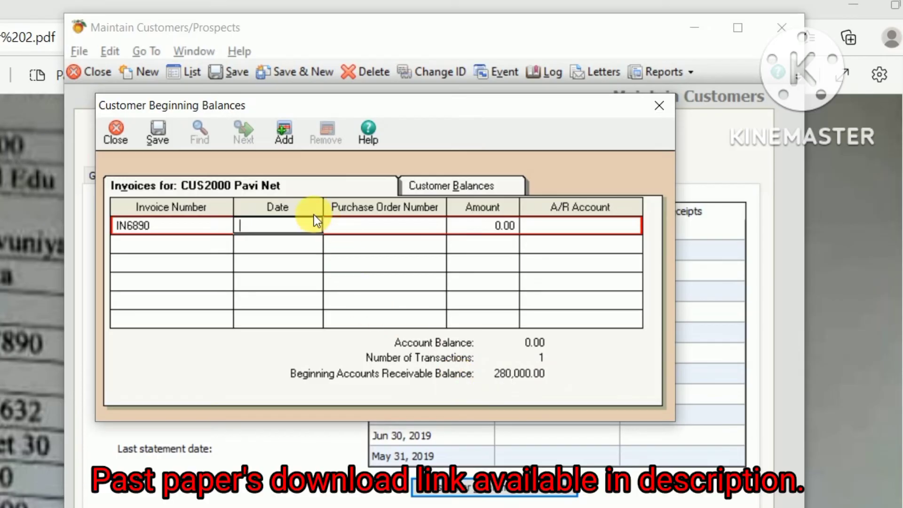
Set the invoice date to Dec 8, 2019.
right_click(309, 218)
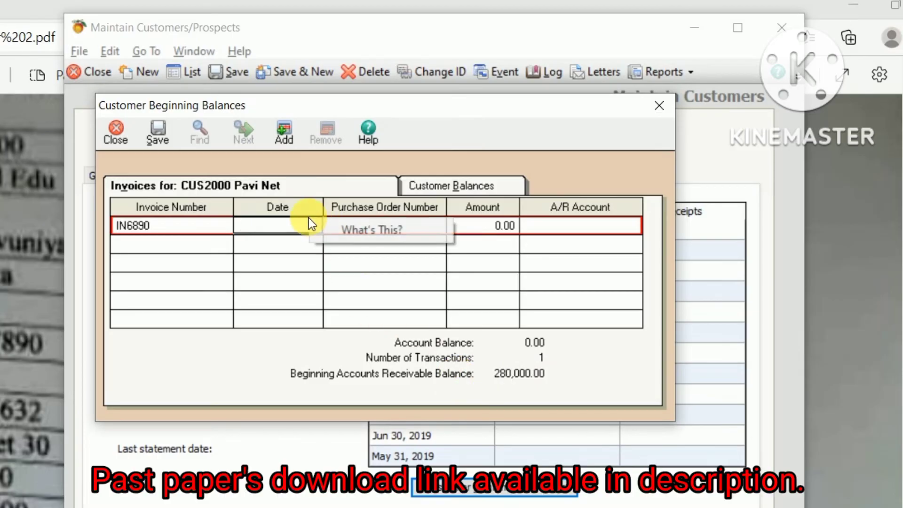
left_click(282, 226)
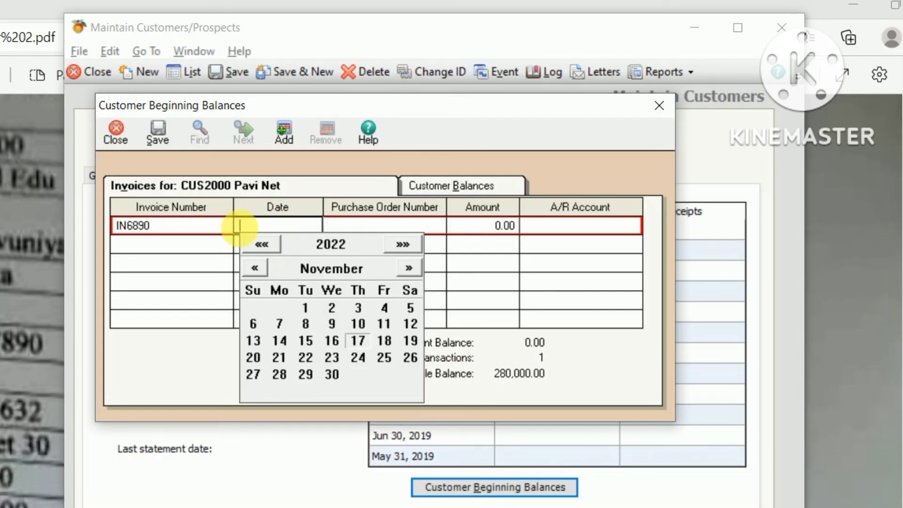
left_click(266, 244)
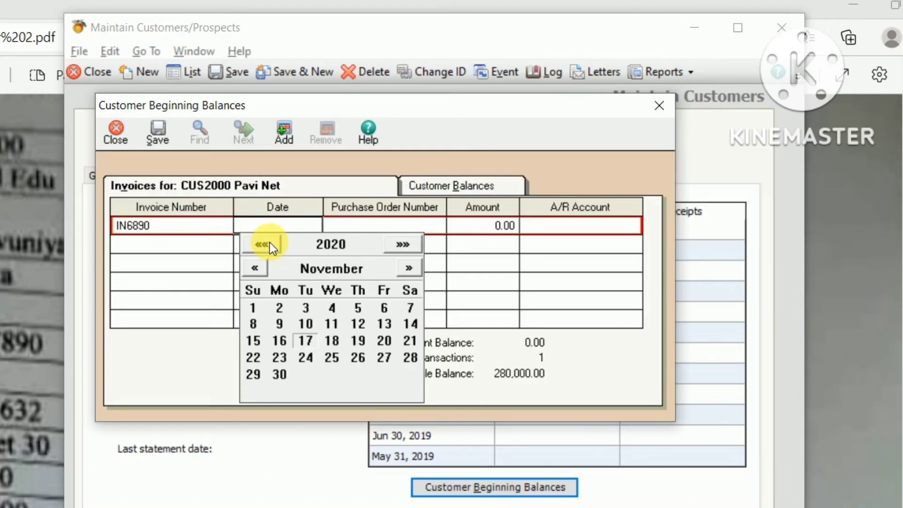
left_click(266, 245)
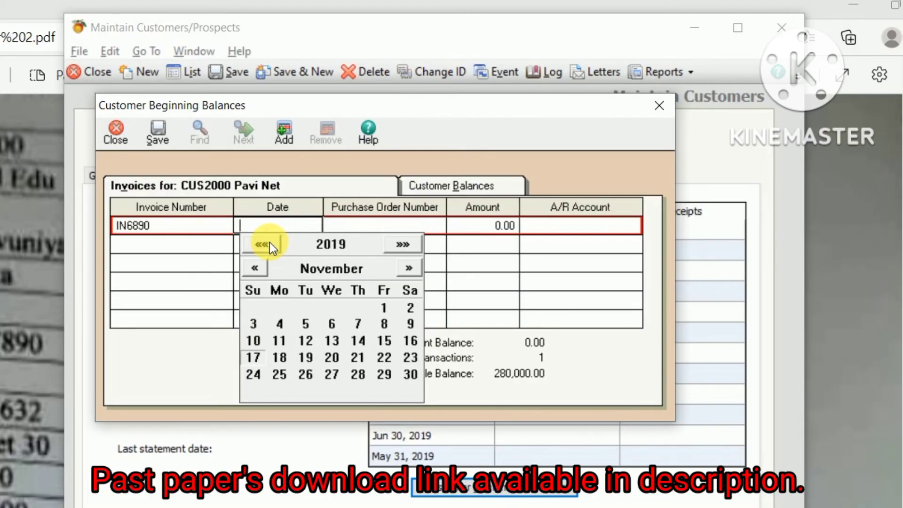
left_click(399, 245)
left_click(387, 326)
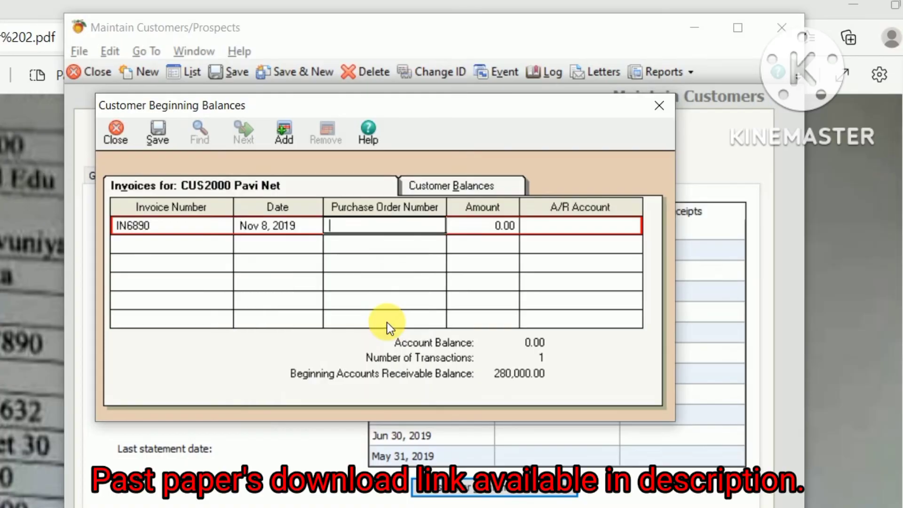
left_click(275, 225)
left_click(275, 226)
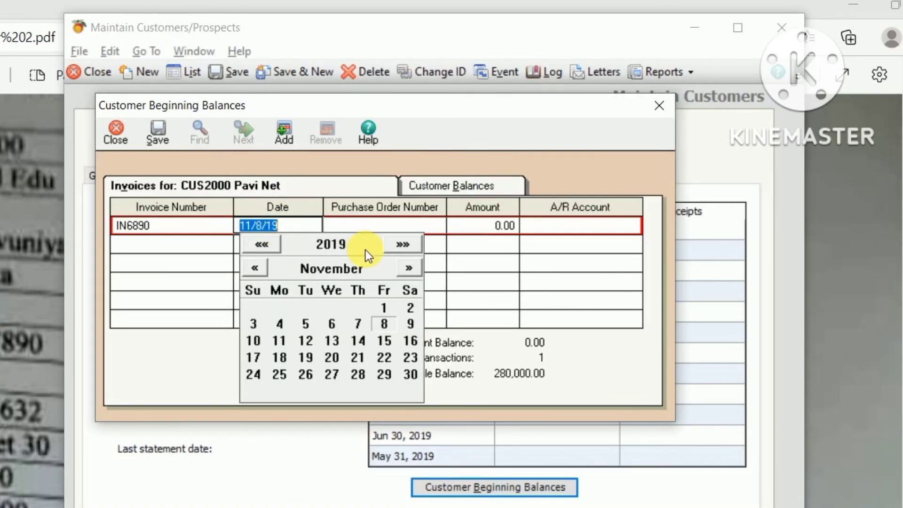
left_click(409, 267)
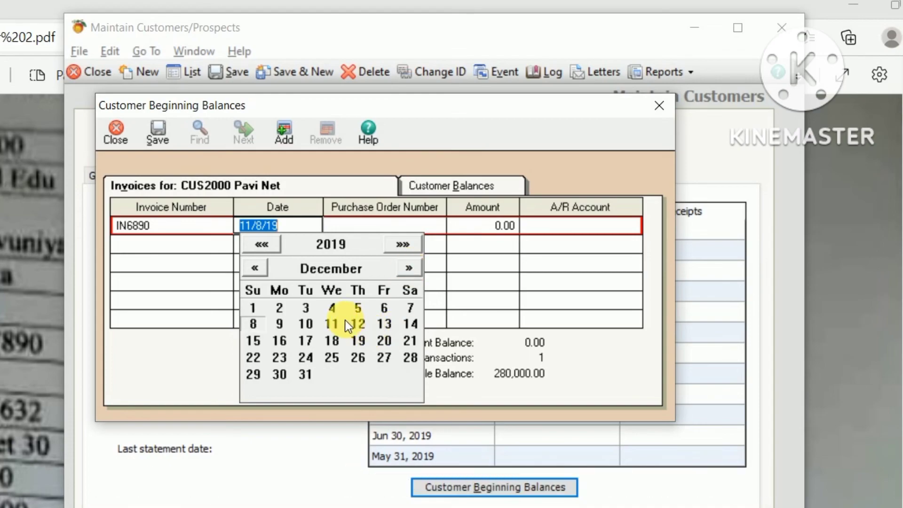
left_click(255, 323)
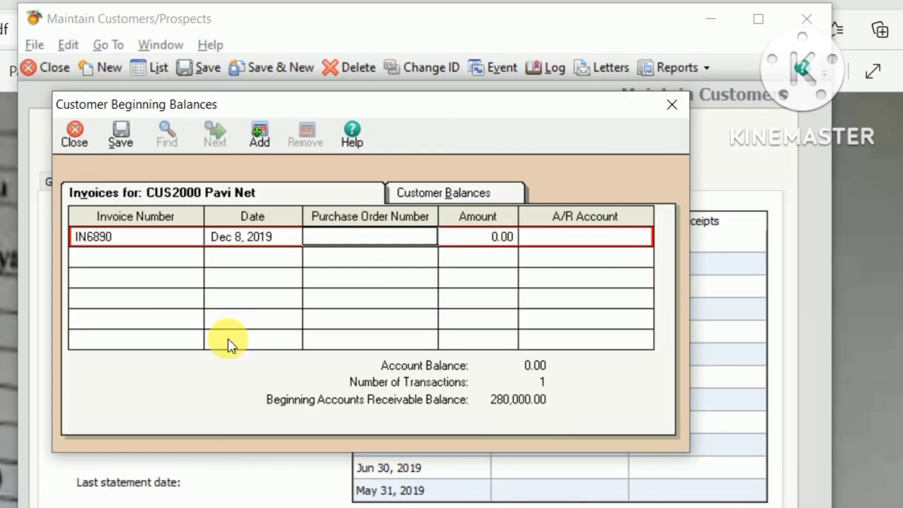
type("PO0890")
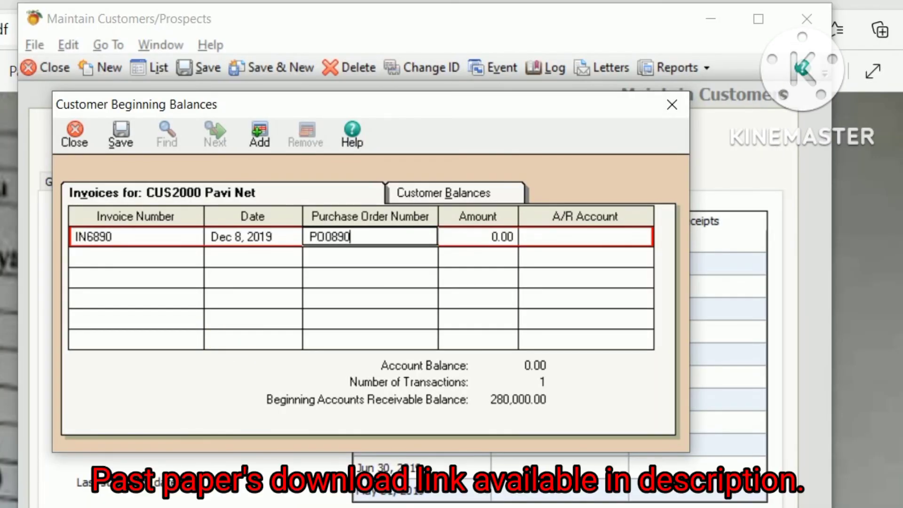
Give invoice IN6890 PO0890, amount 312,000.00 and A/R account 10600, then save it.
key("Tab")
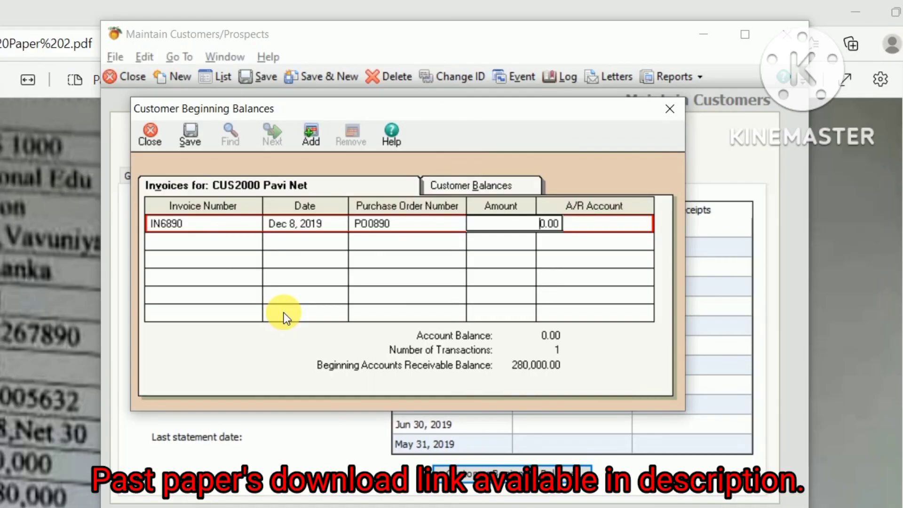
type("3120.0")
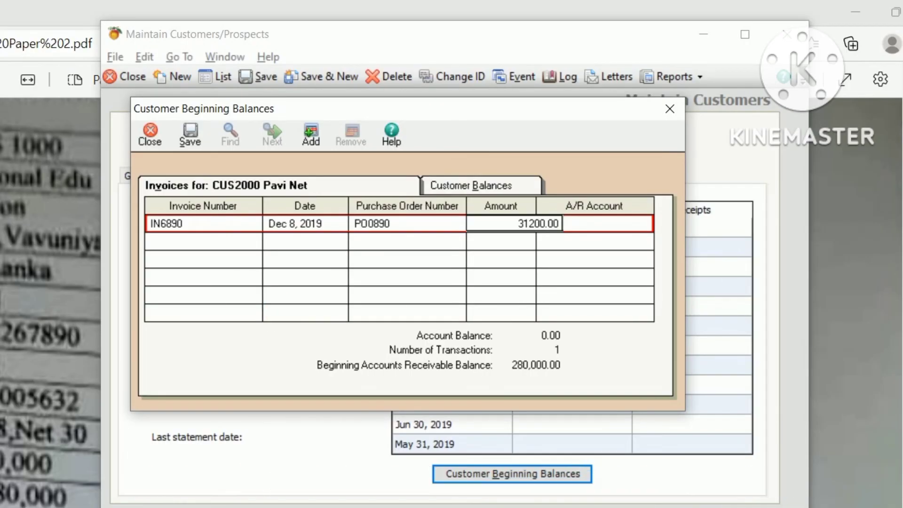
key("Tab")
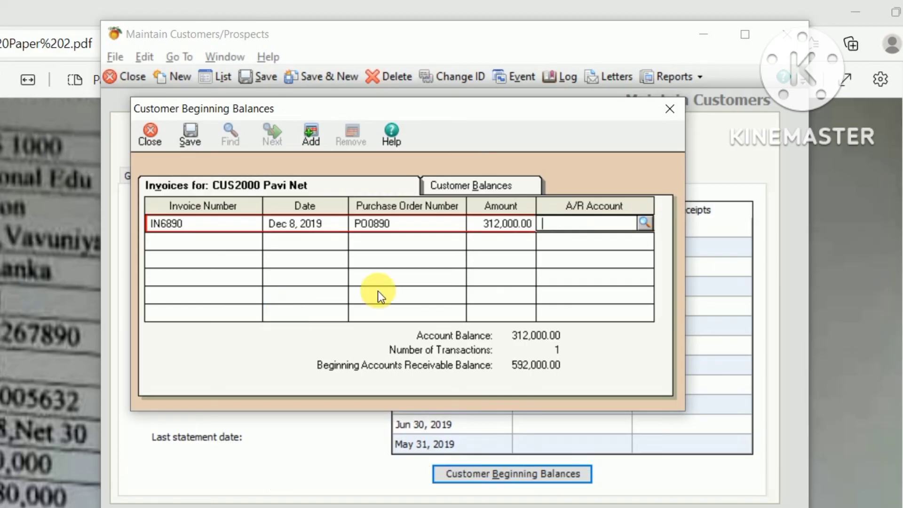
left_click(645, 223)
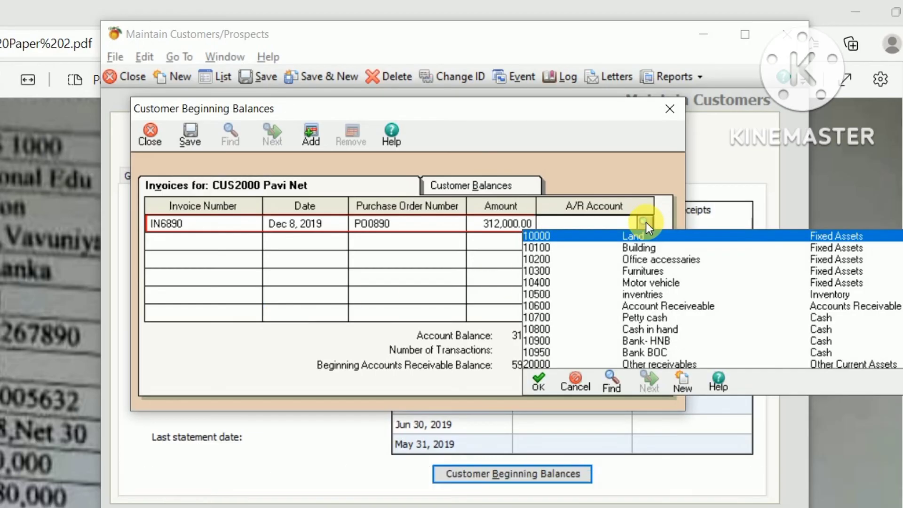
double_click(662, 317)
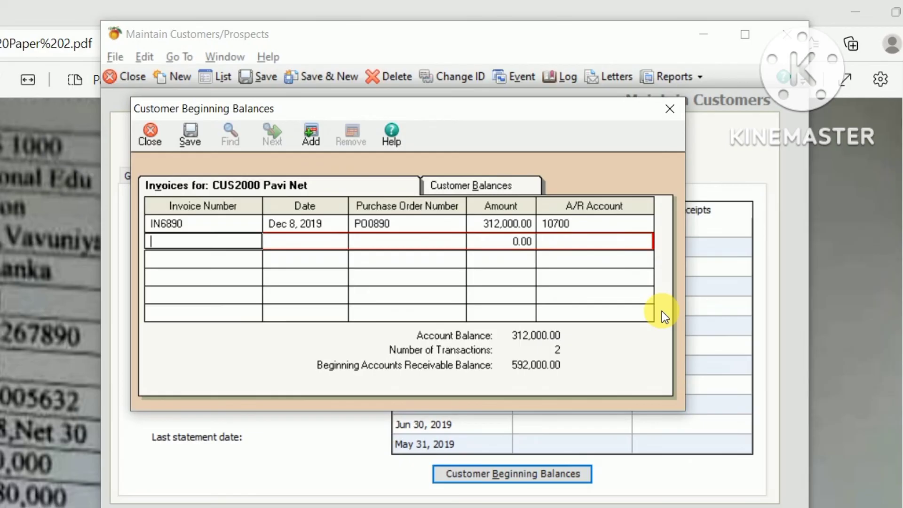
left_click(635, 222)
left_click(649, 226)
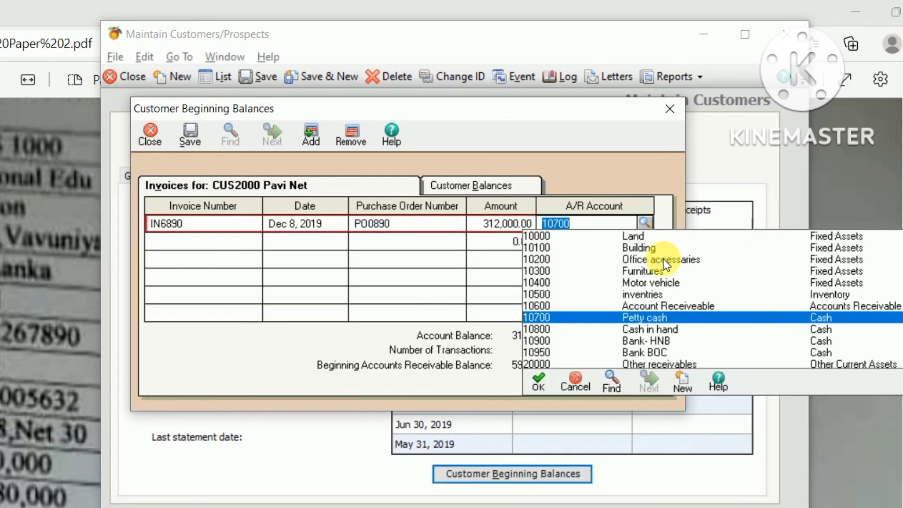
double_click(673, 308)
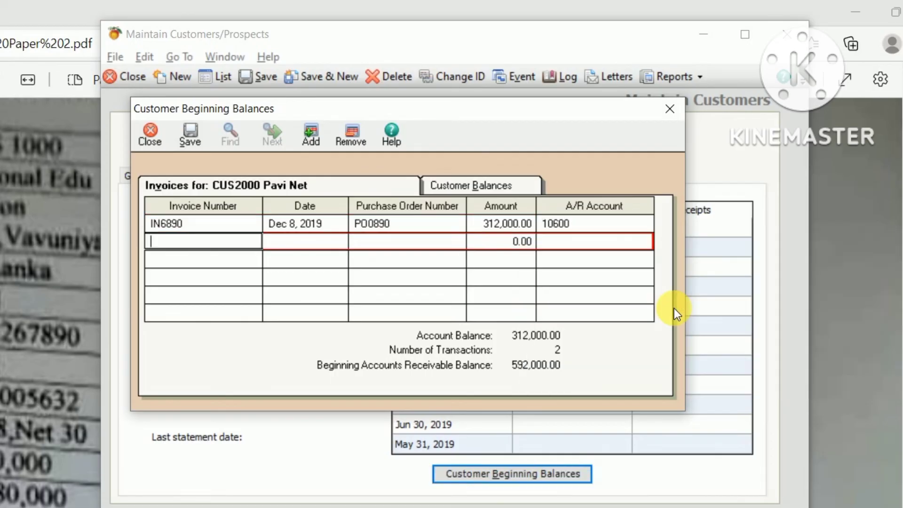
left_click(194, 133)
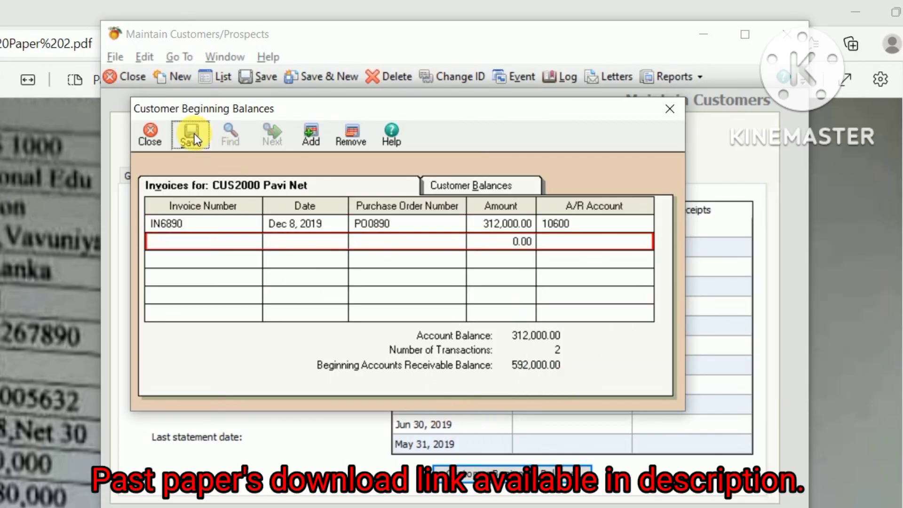
Close Beginning Balances, Save & New Pavi Net's record, and close Maintain Customers/Prospects.
left_click(671, 108)
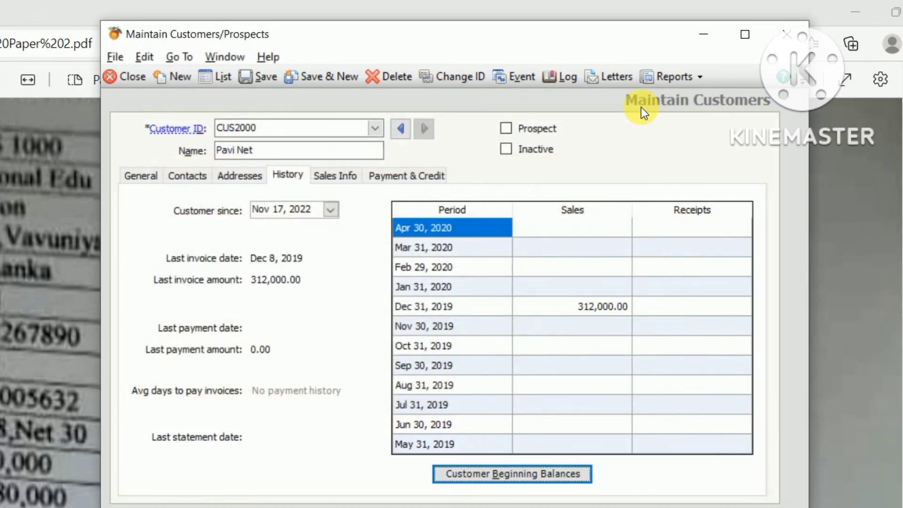
left_click(314, 78)
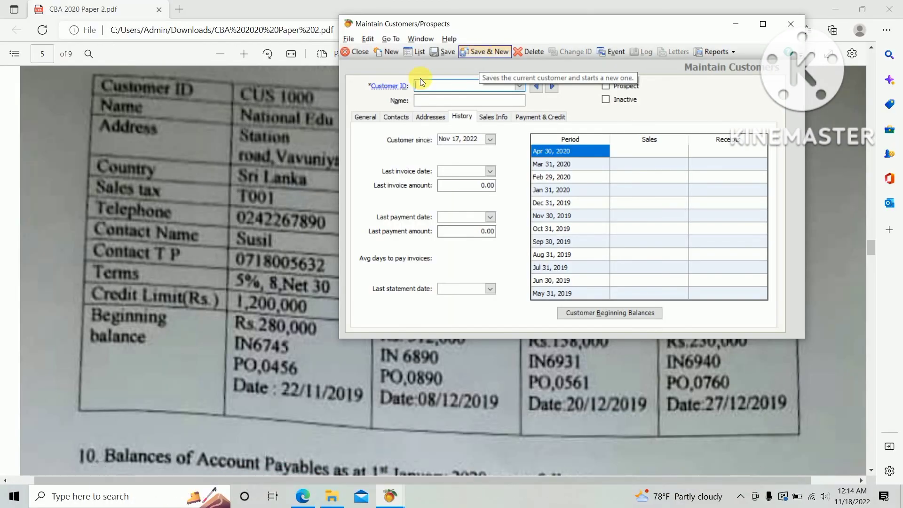
left_click(234, 139)
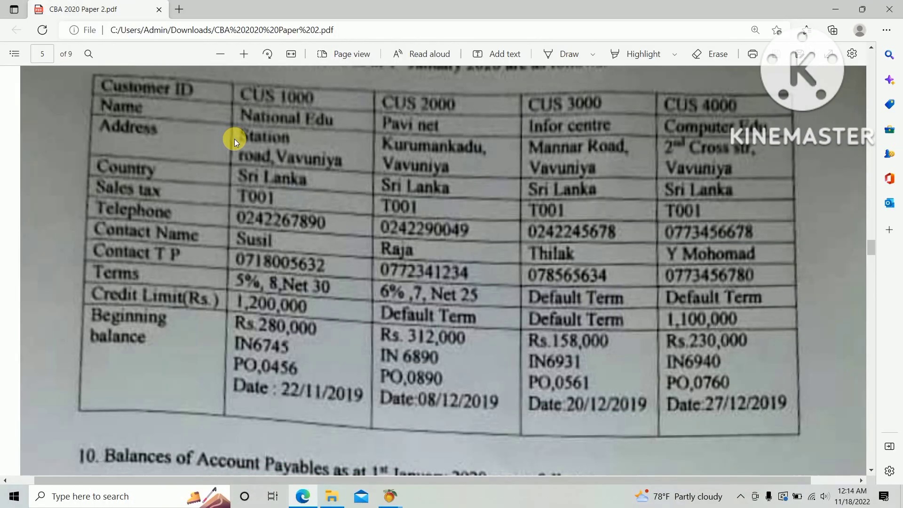